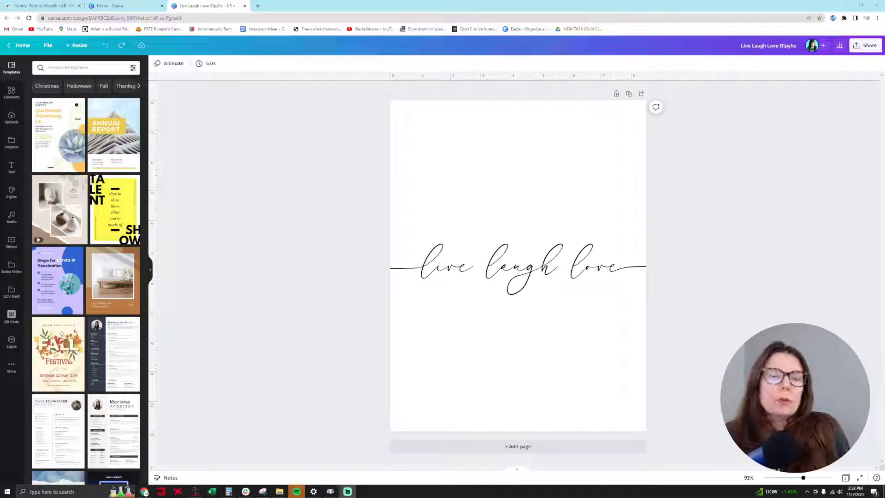
Step: Enlarge the 'live laugh love' Dairy day text to size 38 and snap it to the page's horizontal centre
left_click(550, 269)
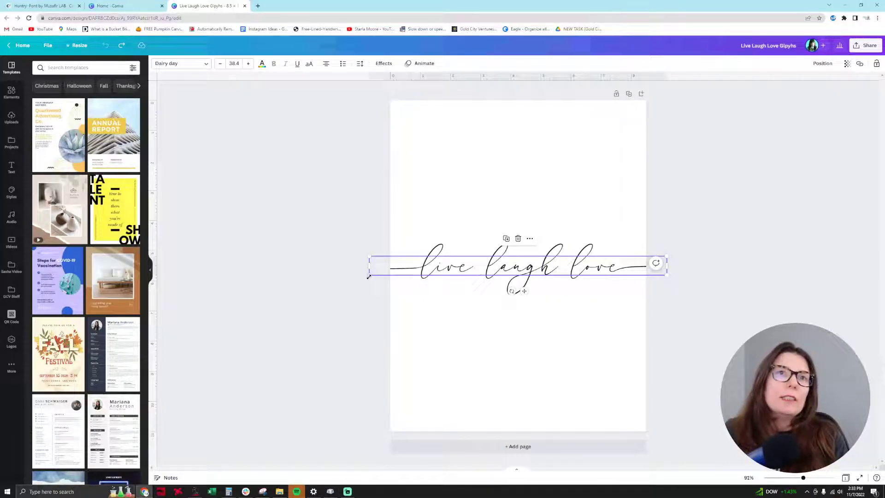
left_click_drag(370, 274, 405, 272)
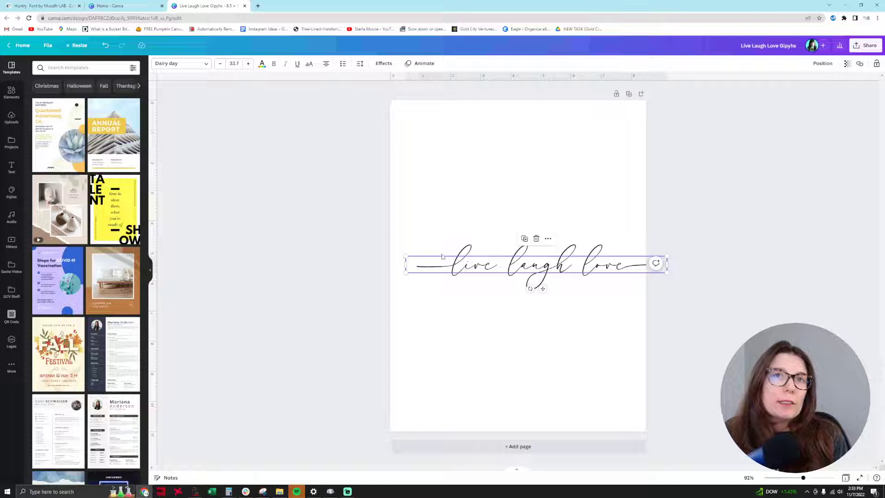
left_click(466, 269)
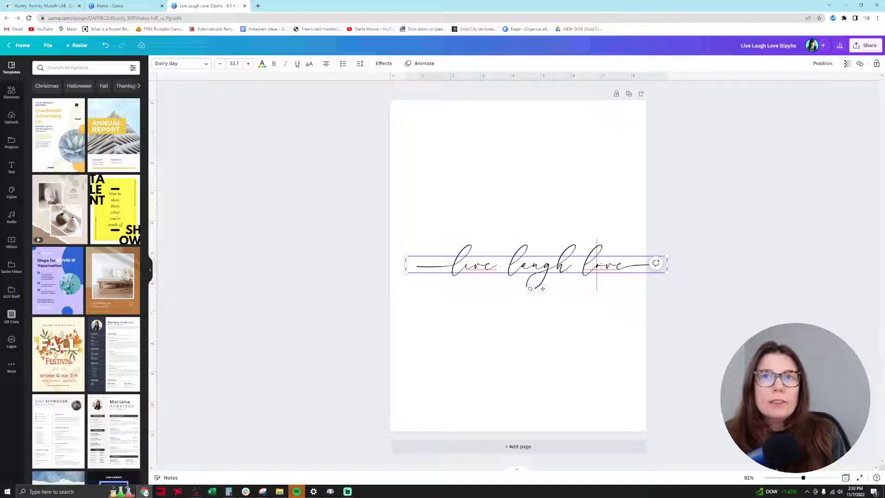
left_click(628, 276)
left_click(620, 342)
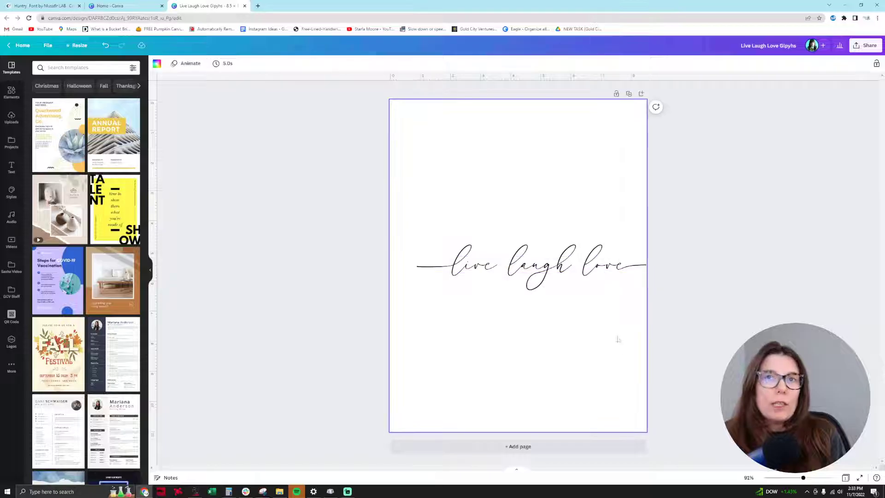
left_click(558, 267)
left_click_drag(558, 267, 546, 252)
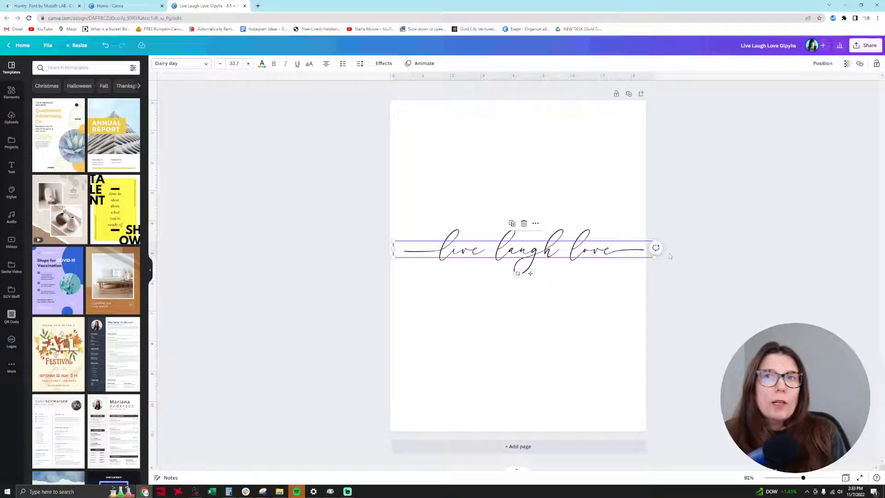
mouse_move(654, 257)
left_mouse_down()
mouse_move(675, 258)
mouse_move(645, 263)
mouse_move(669, 267)
left_mouse_up()
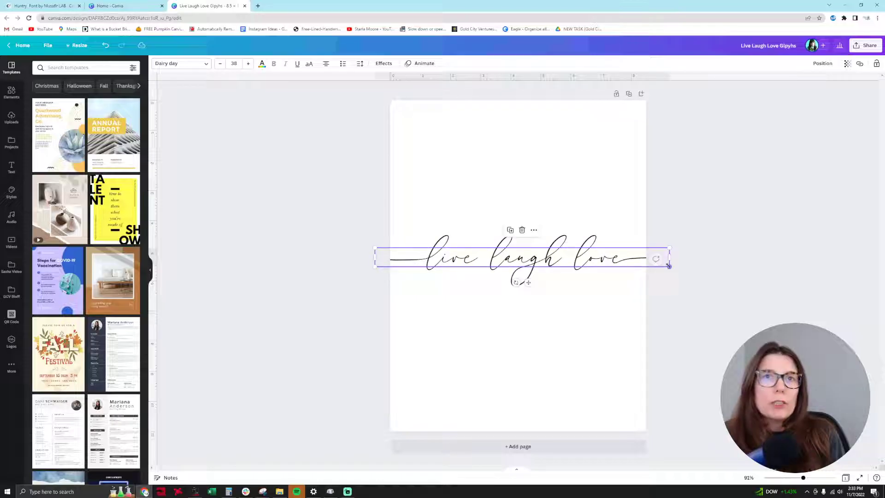
left_click_drag(607, 264, 606, 267)
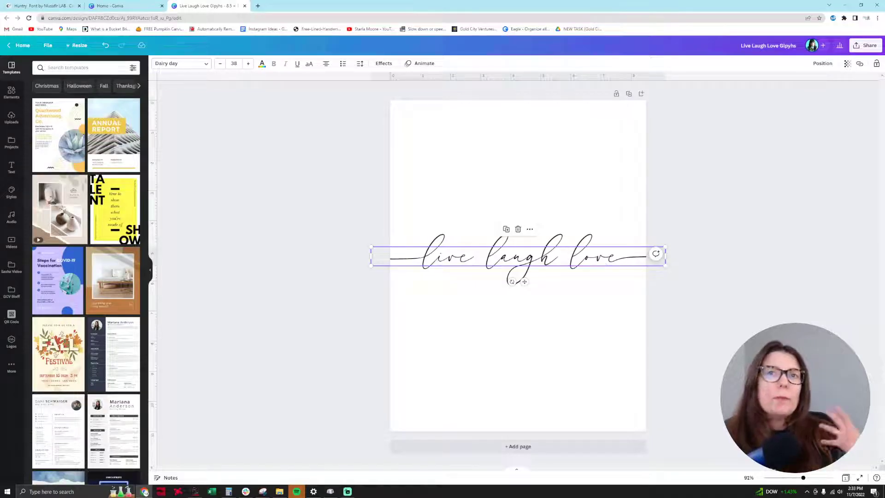
Step: Deselect the text and switch to the Creative Fabrica Huntry Font browser tab
key("Escape")
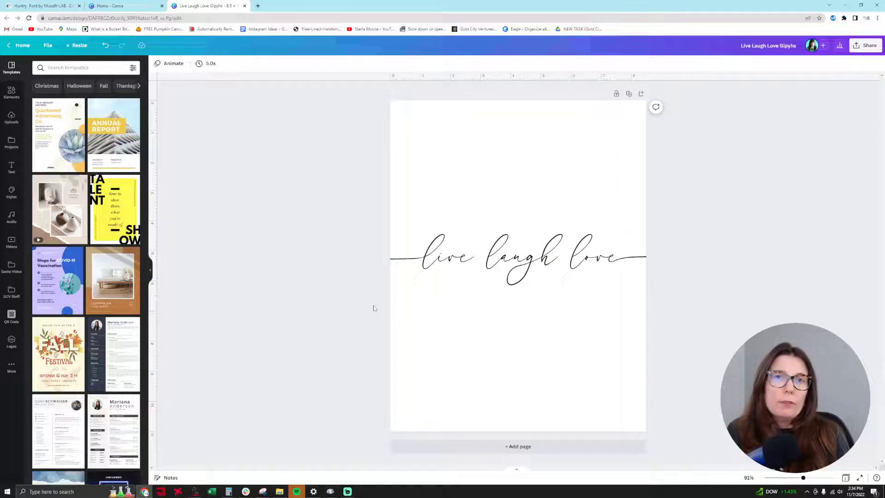
key("ctrl+Tab")
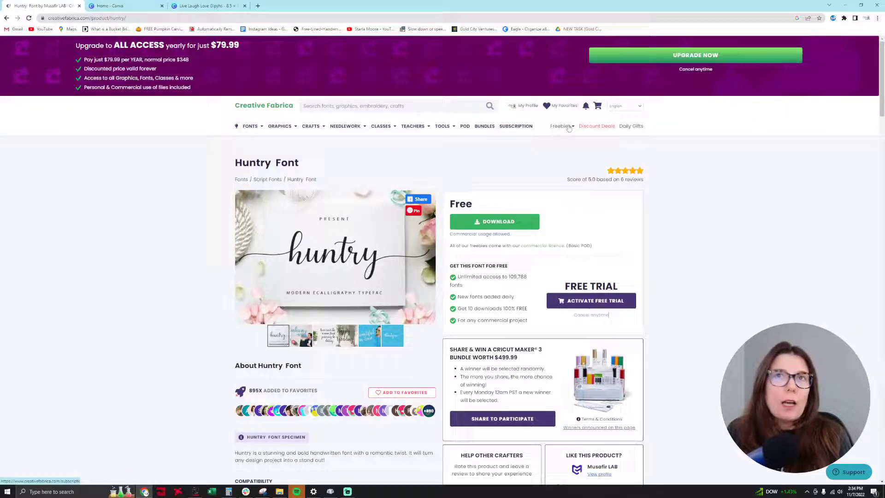
Step: Review the free Huntry Font's download and compatibility details, then minimize the browser
mouse_move(565, 134)
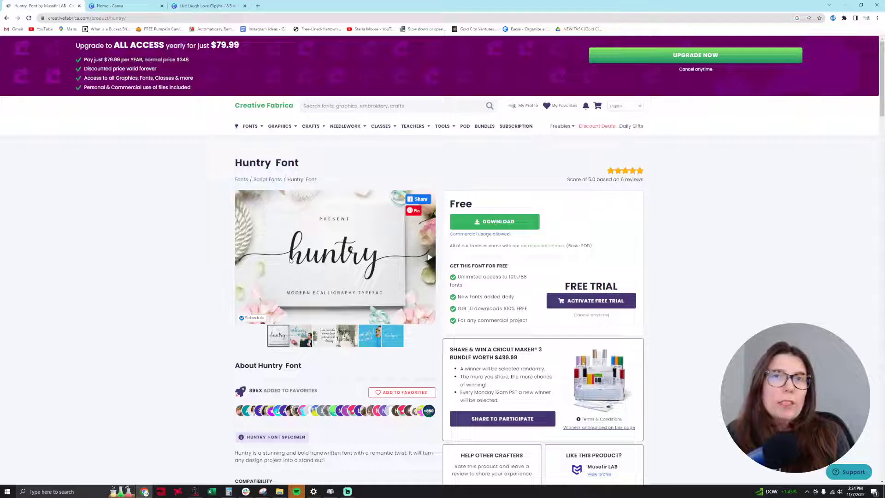
scroll(321, 237, "down", 3)
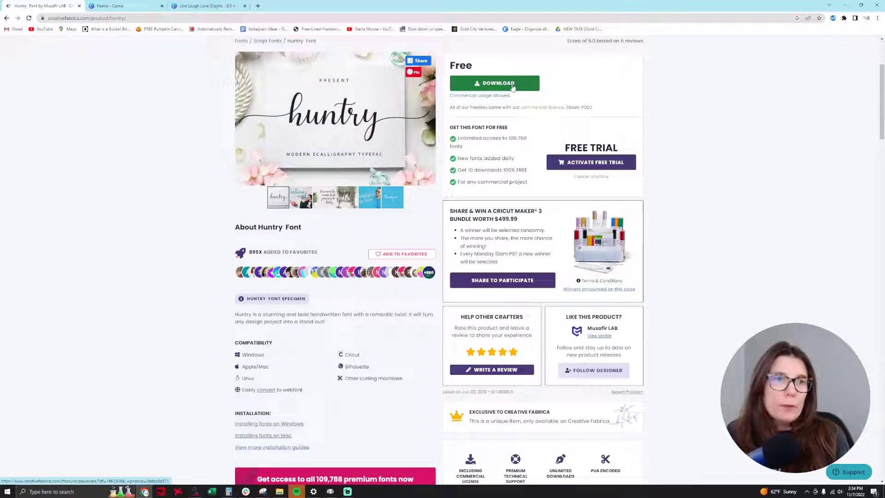
left_click(846, 5)
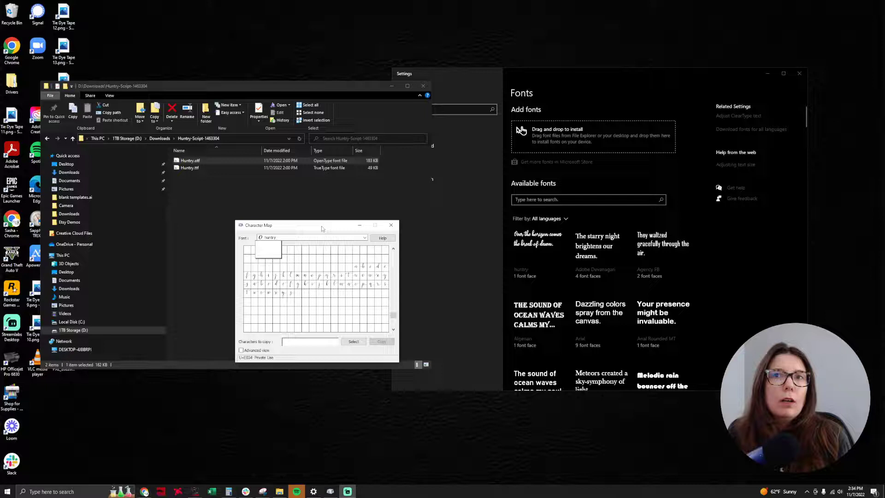
Step: Line up the Huntry download folder beside the Windows Fonts settings page
left_click_drag(286, 225, 682, 299)
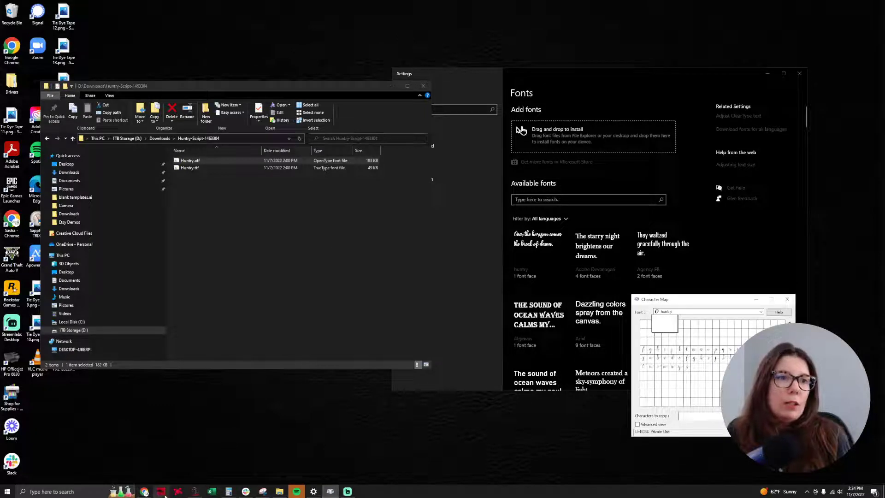
left_click(289, 88)
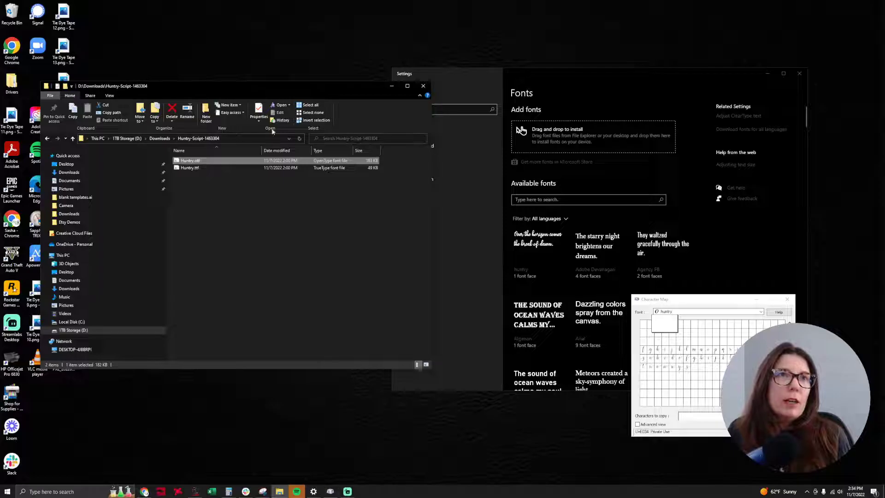
left_click(306, 165, "shift")
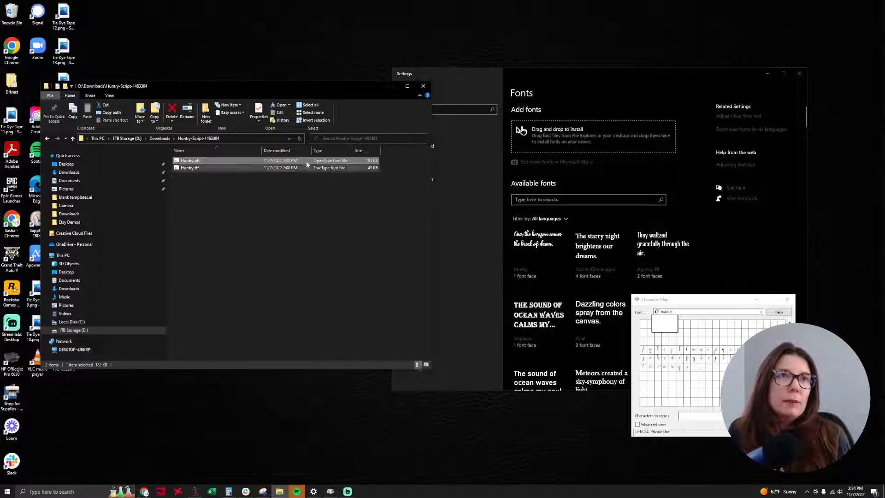
left_click(215, 170)
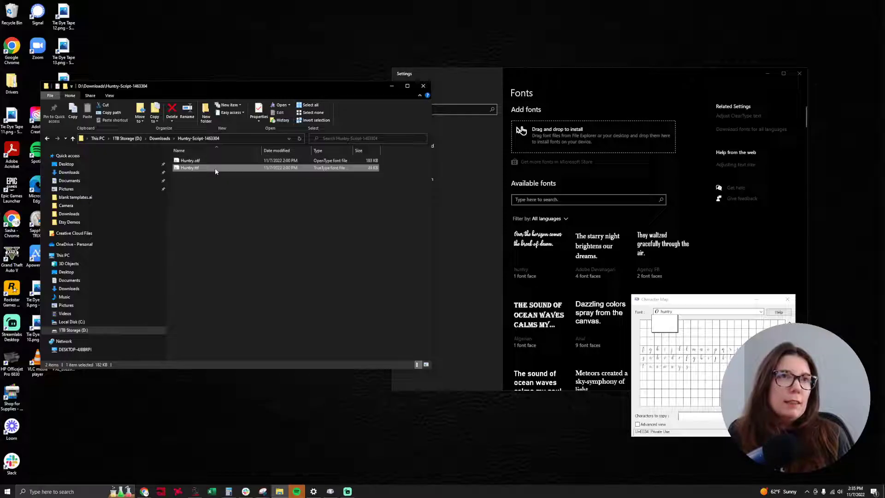
left_click(583, 88)
left_click(69, 491)
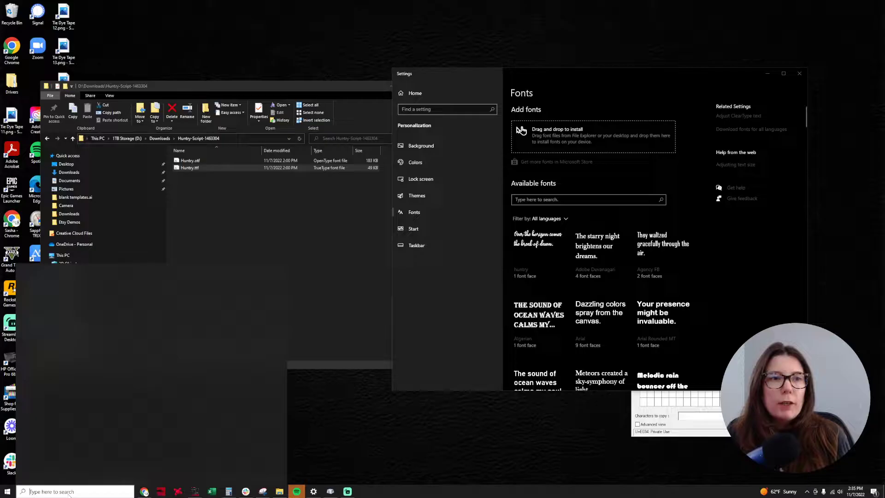
type("font")
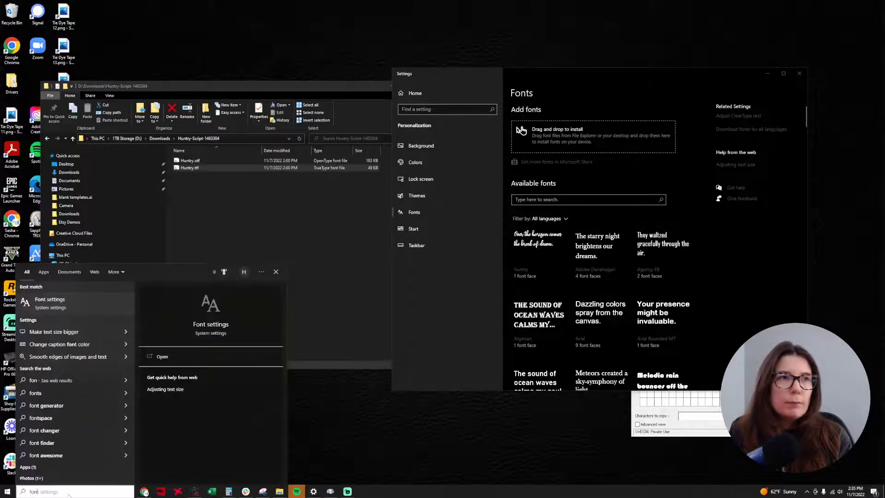
left_click(630, 121)
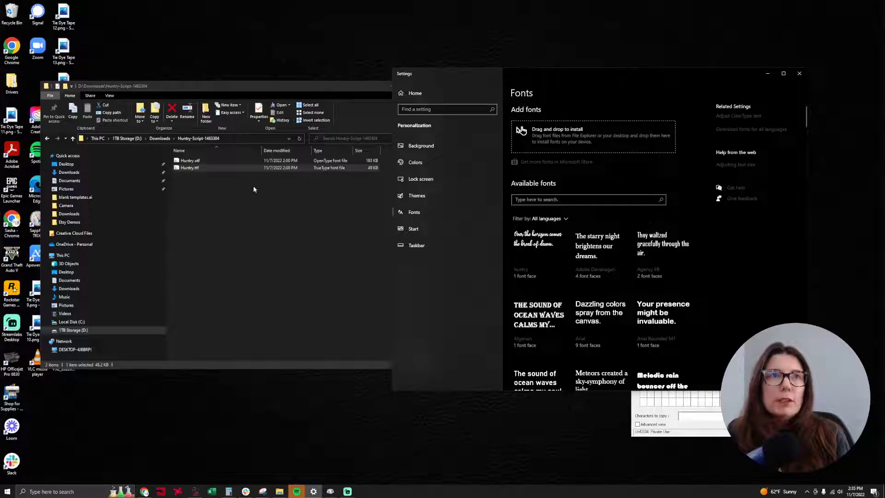
Step: Install Huntry.otf on the Fonts settings page, check its details, and return to Character Map
left_click_drag(242, 161, 586, 148)
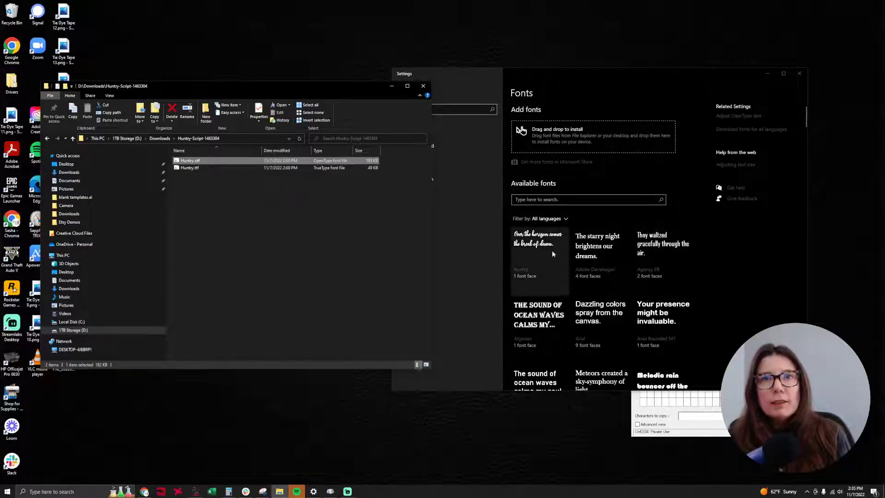
left_click(538, 271)
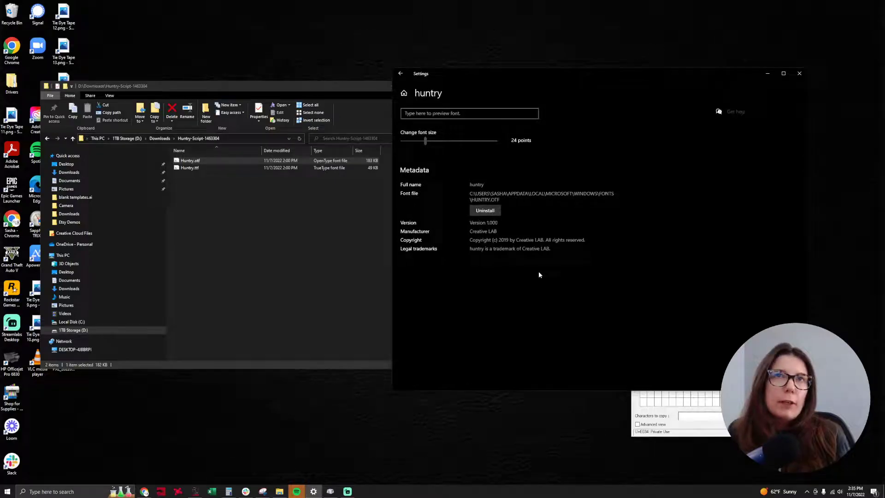
left_click(400, 74)
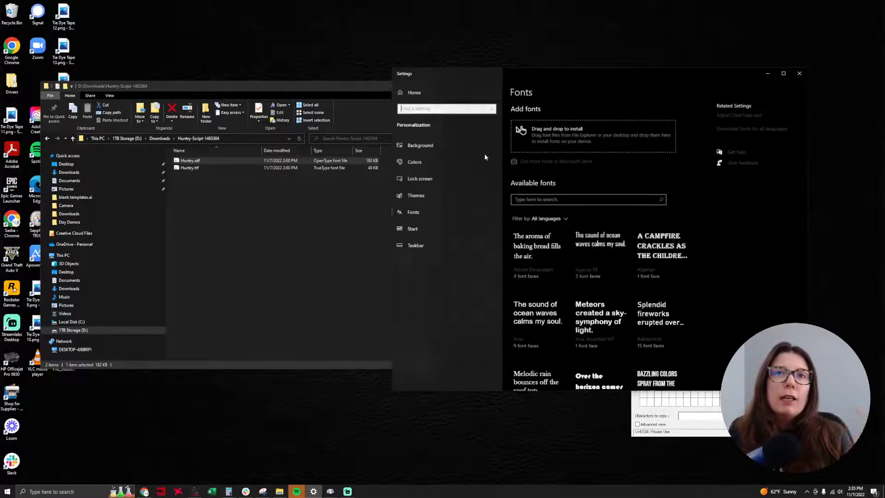
key("alt+Tab")
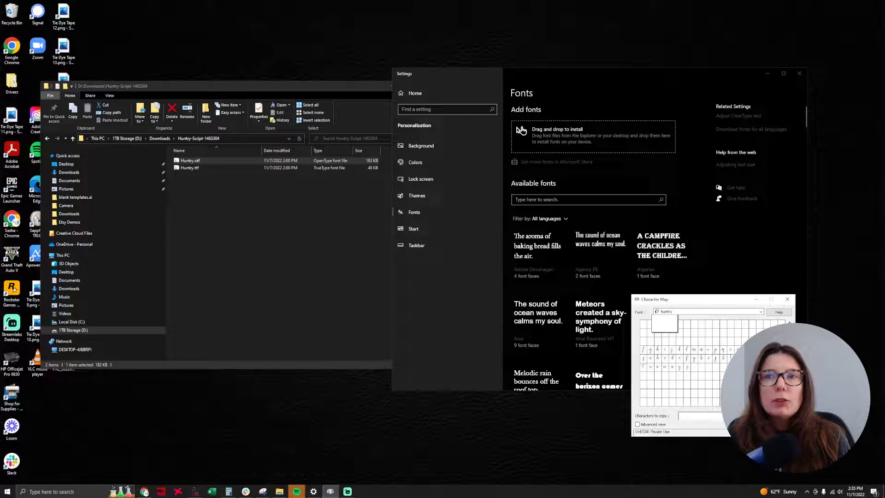
Step: Open Character Map from a taskbar search for 'chara'
left_click_drag(720, 305, 304, 207)
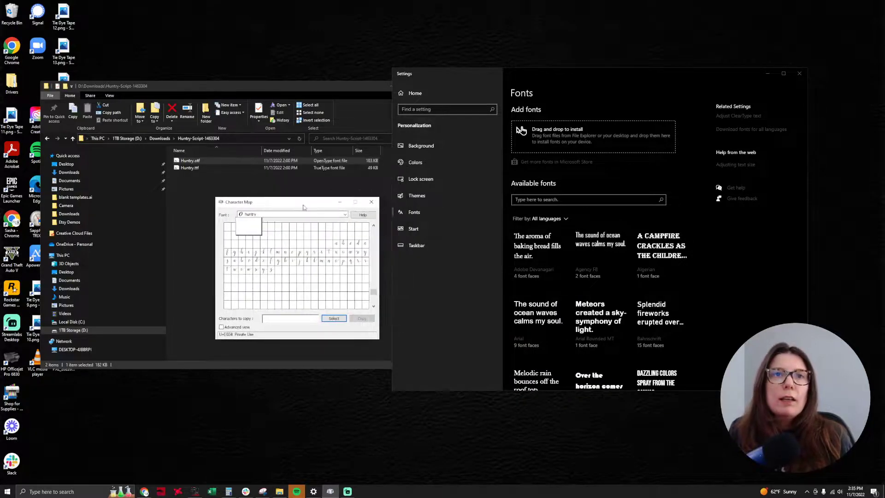
left_click(77, 491)
type("cha")
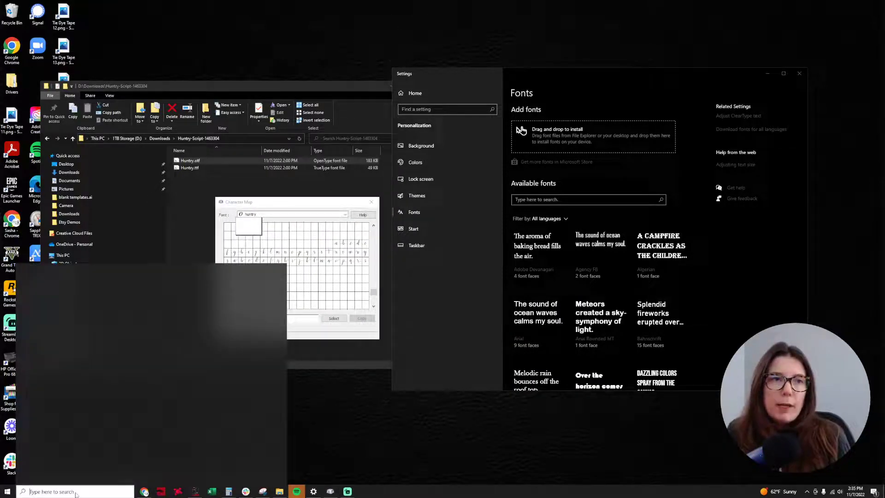
type("ra")
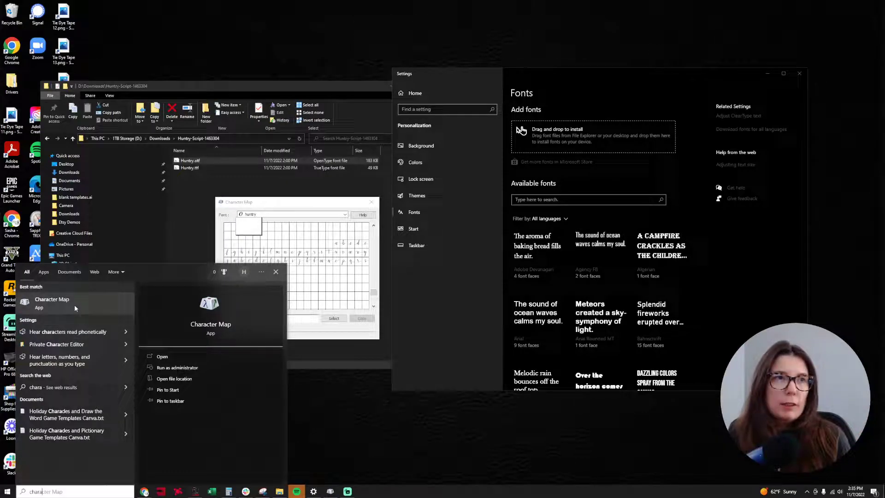
left_click(378, 297)
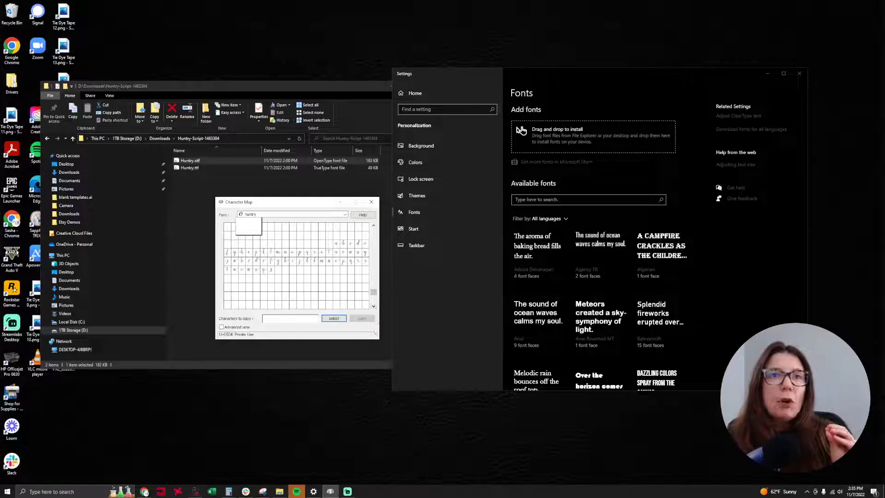
Step: Preview the Huntry swash glyph U+E03B enlarged, then go back to the browser
key("Down")
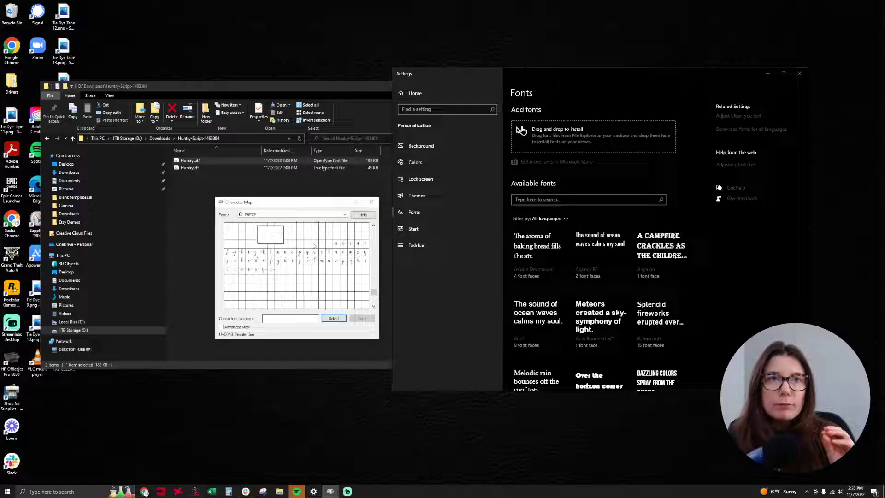
left_click(302, 232)
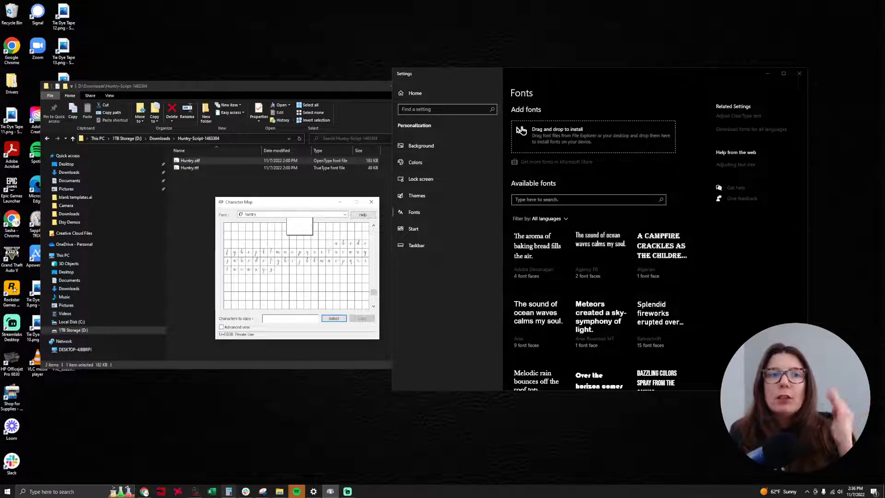
left_click(143, 492)
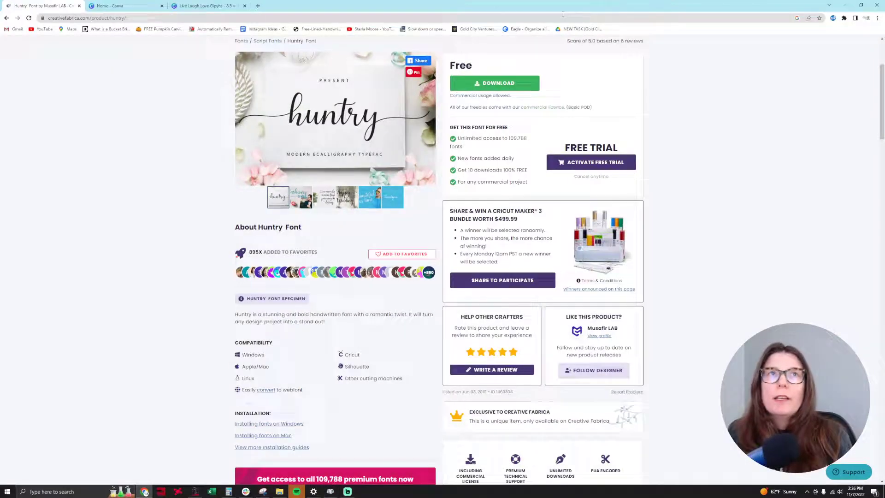
Step: Go to Canva's Brand Kit and begin uploading a font under Brand fonts
left_click(127, 5)
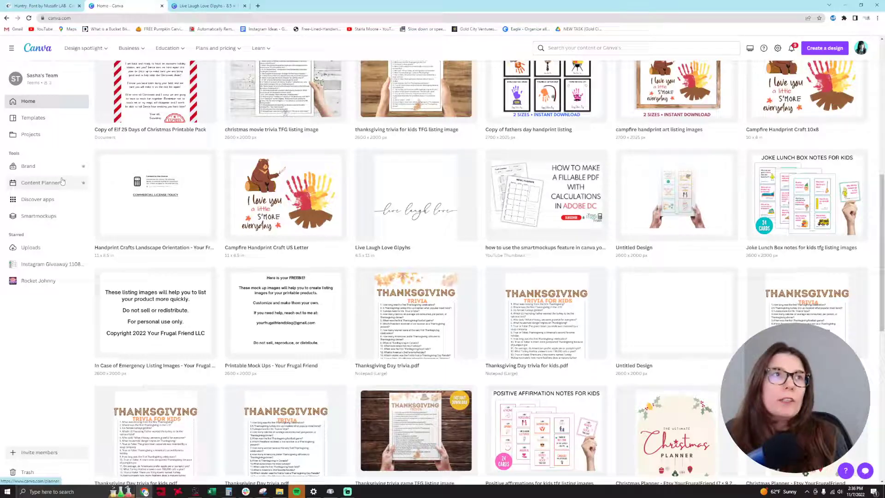
left_click(44, 168)
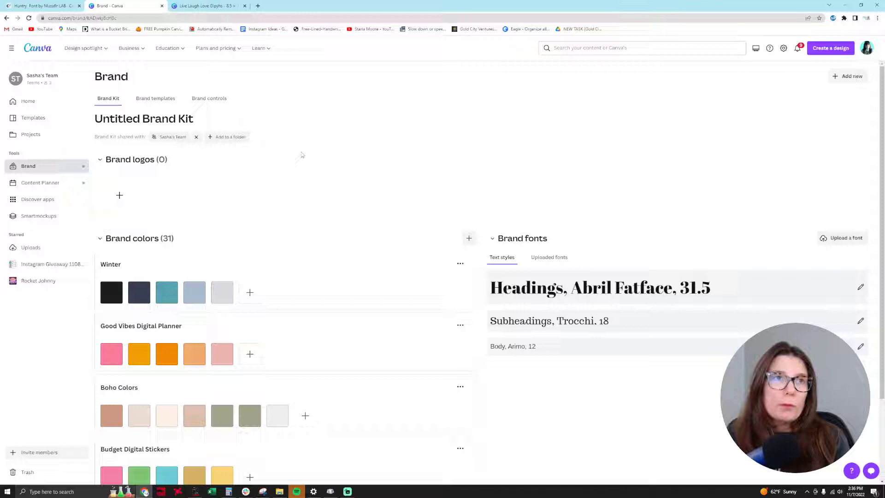
left_click(841, 239)
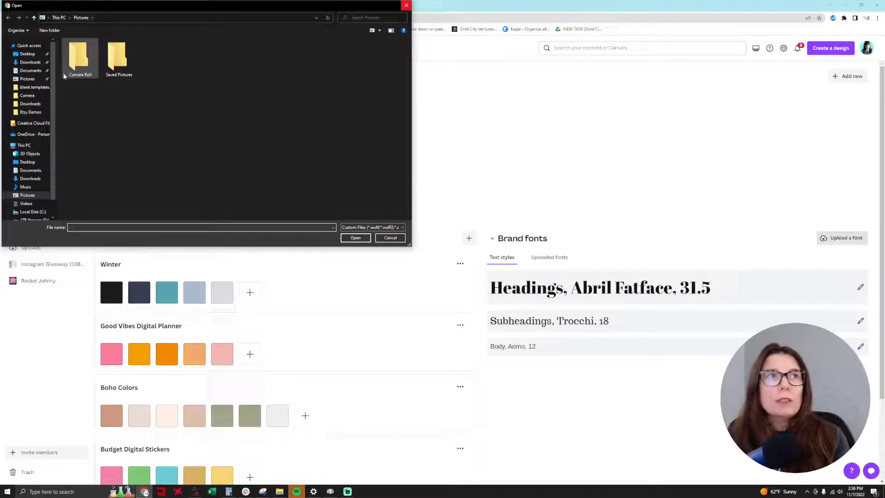
Step: Drag Huntry.otf from the Huntry-Script-1463304 download folder onto Canva to upload it
left_click(31, 104)
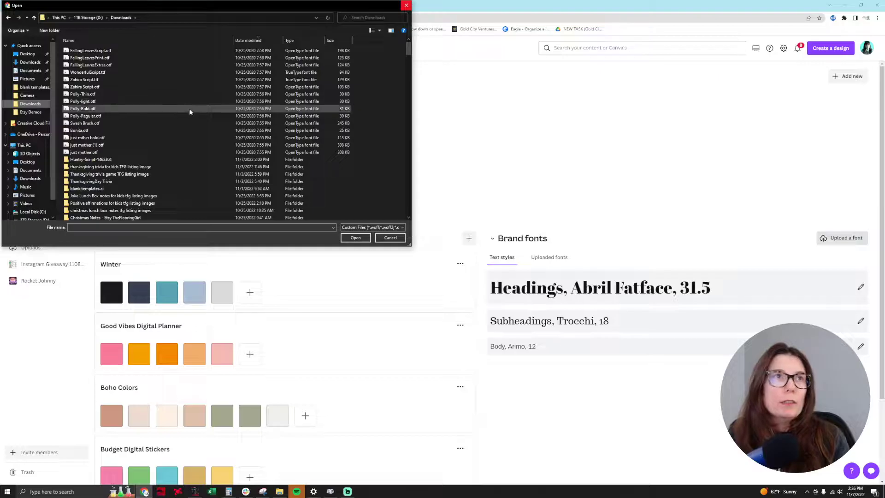
double_click(135, 160)
left_click_drag(83, 52, 645, 307)
Step: Close the file picker and dismiss the unsupported-format upload error
left_click(509, 297)
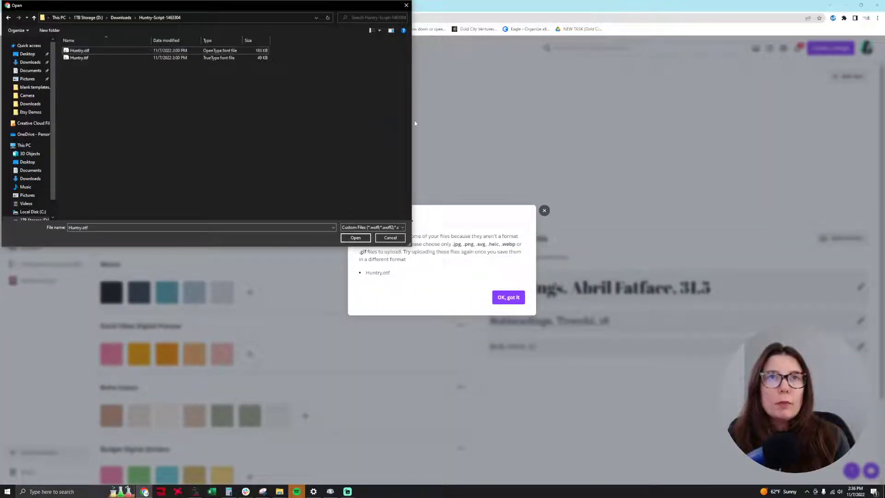
left_click_drag(413, 121, 336, 121)
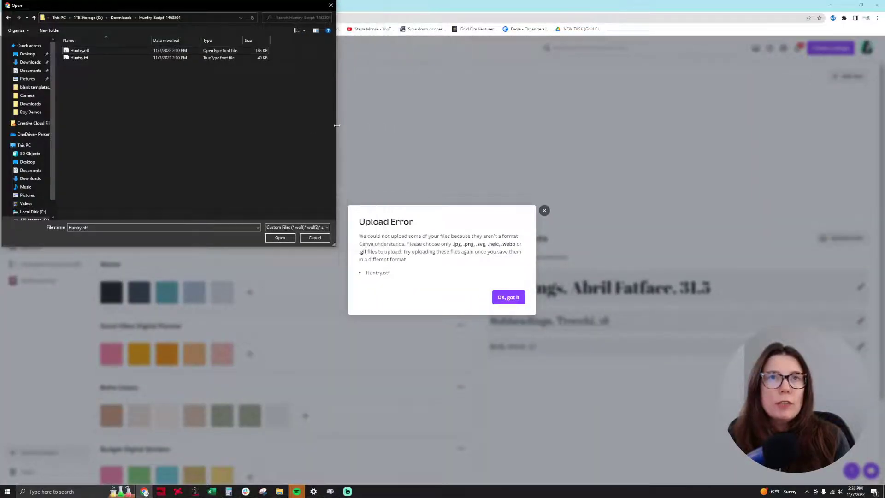
left_click(508, 298)
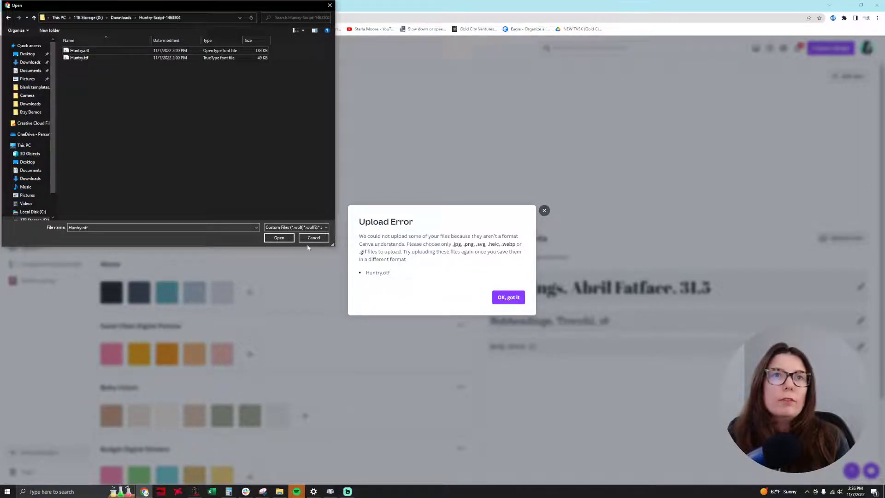
key("Escape")
left_click(509, 299)
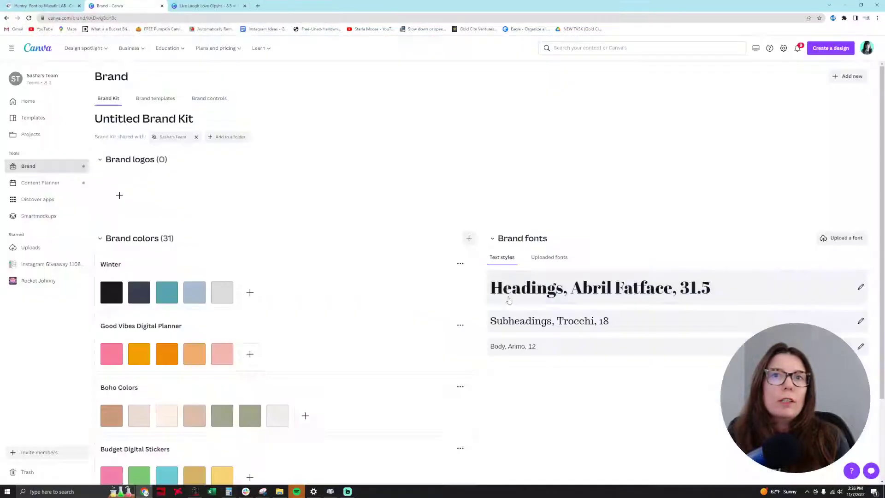
Step: Choose Huntry.otf from Downloads > Huntry-Script-1463304, sorted by date modified, as the upload font
left_click(834, 239)
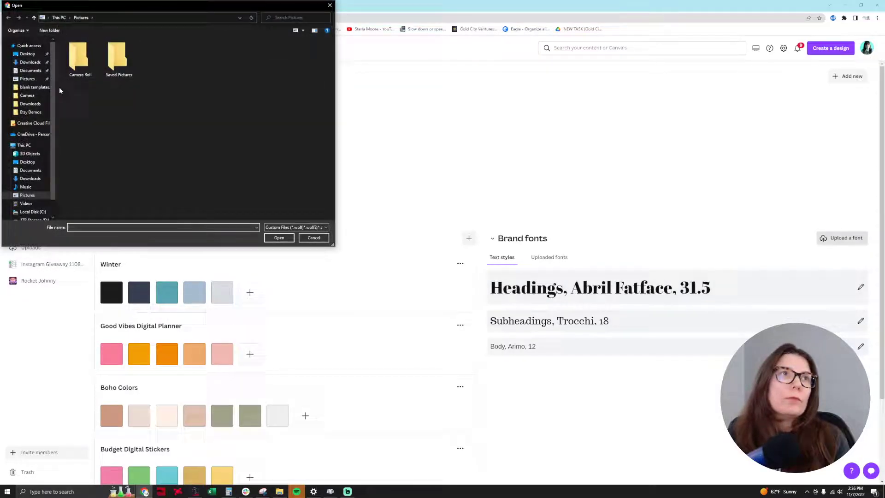
left_click(32, 64)
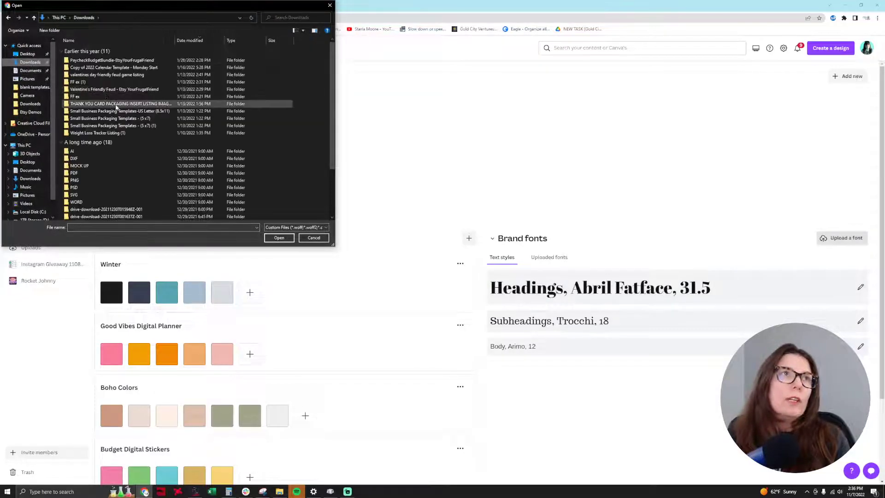
left_click(194, 41)
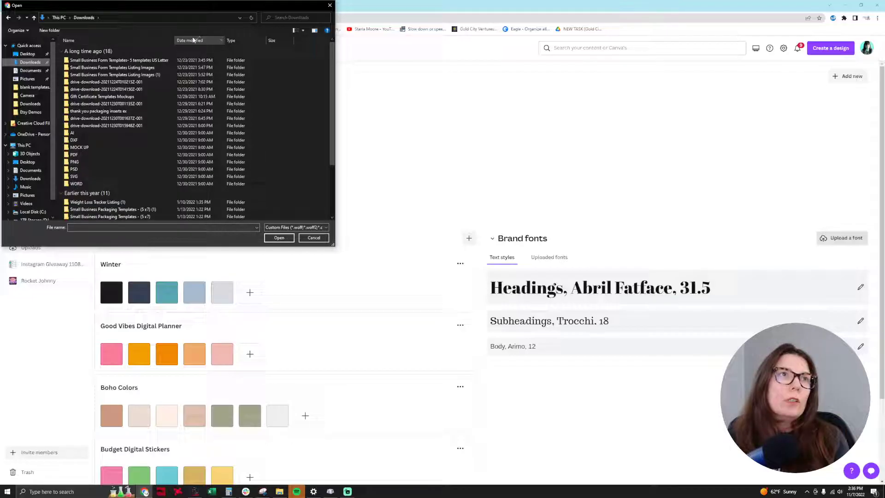
left_click(28, 105)
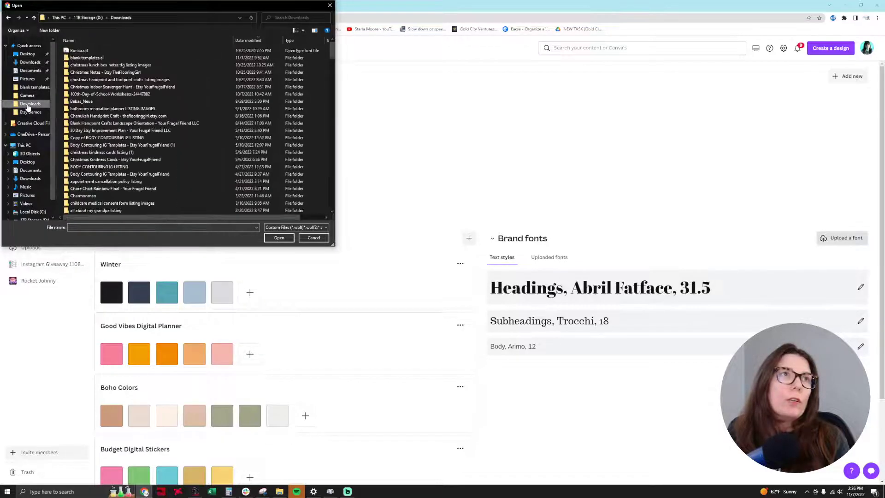
left_click(249, 41)
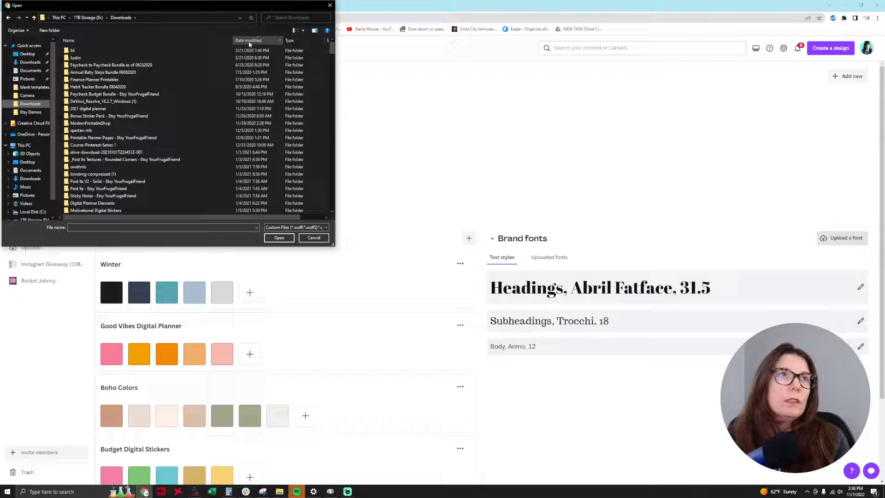
scroll(236, 138, "down", 20)
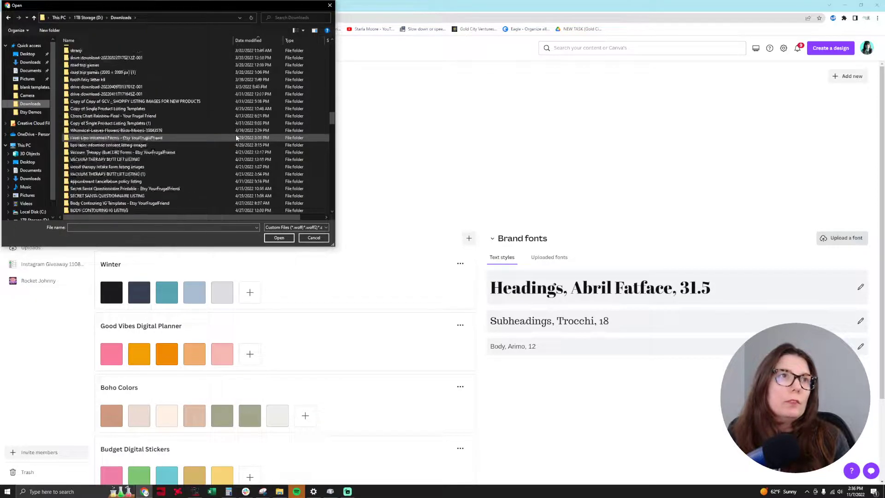
scroll(236, 138, "down", 20)
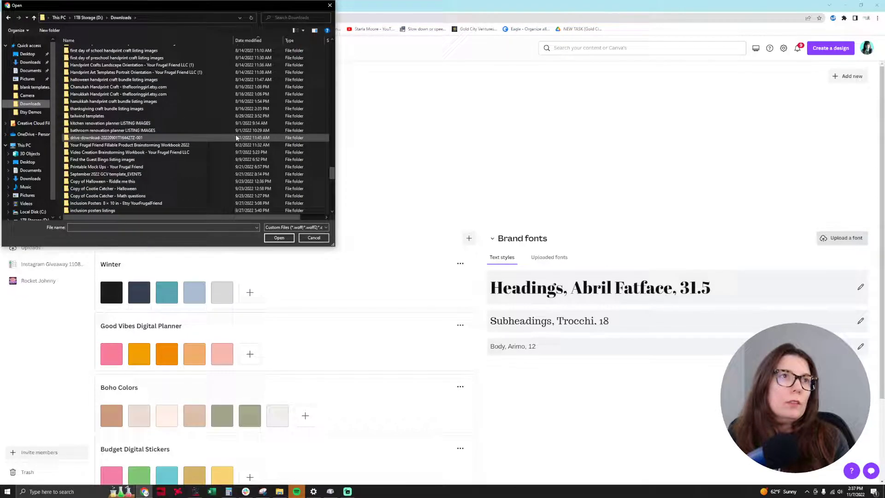
scroll(236, 139, "down", 15)
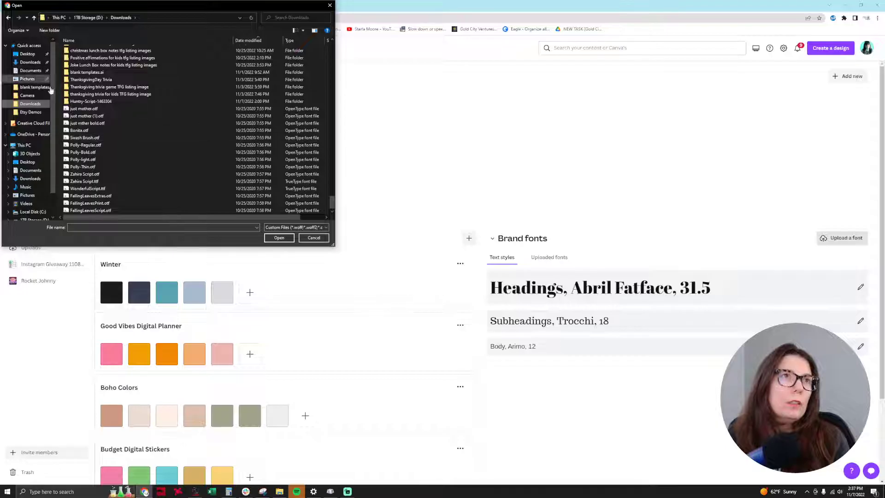
double_click(110, 101)
double_click(118, 52)
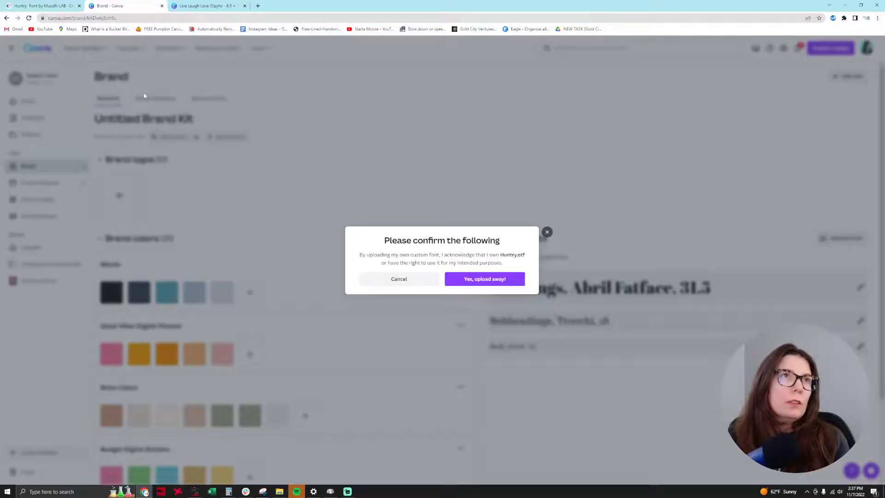
Step: Confirm the font rights with 'Yes, upload away!' so Huntry Regular is added
left_click(507, 279)
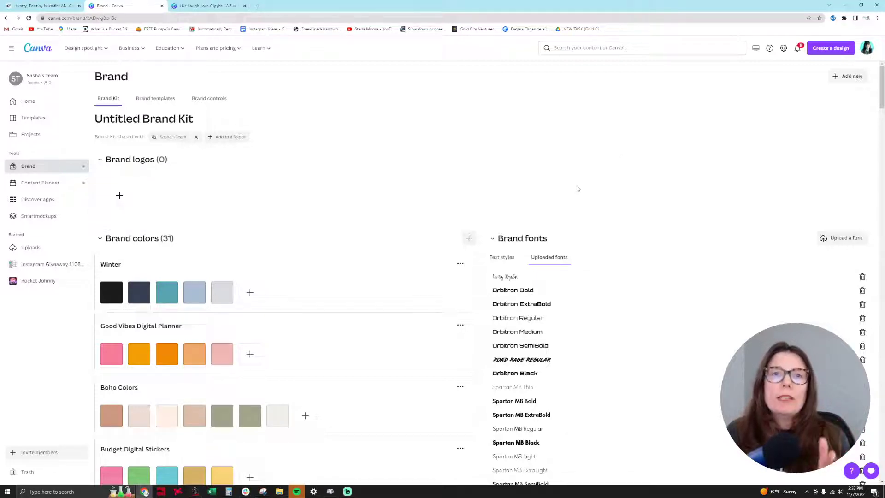
Step: Return from the design and Brand Kit tabs to the Canva home page
left_click(202, 4)
left_click(109, 5)
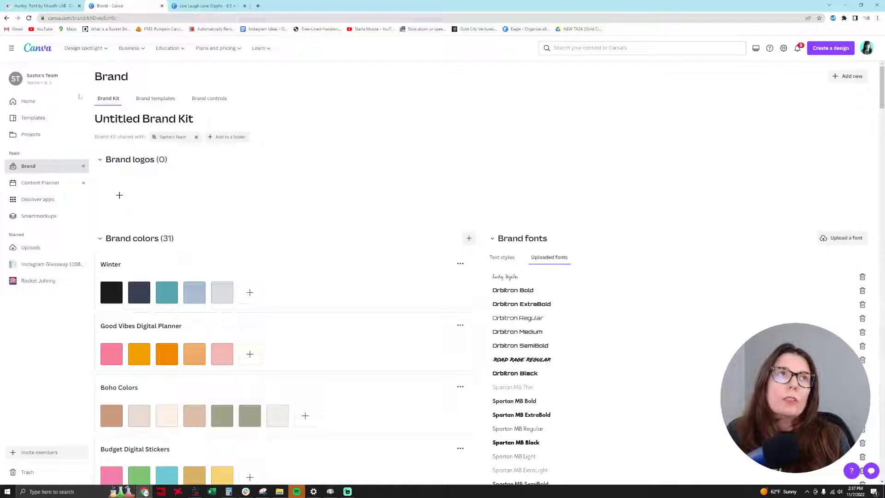
left_click(35, 102)
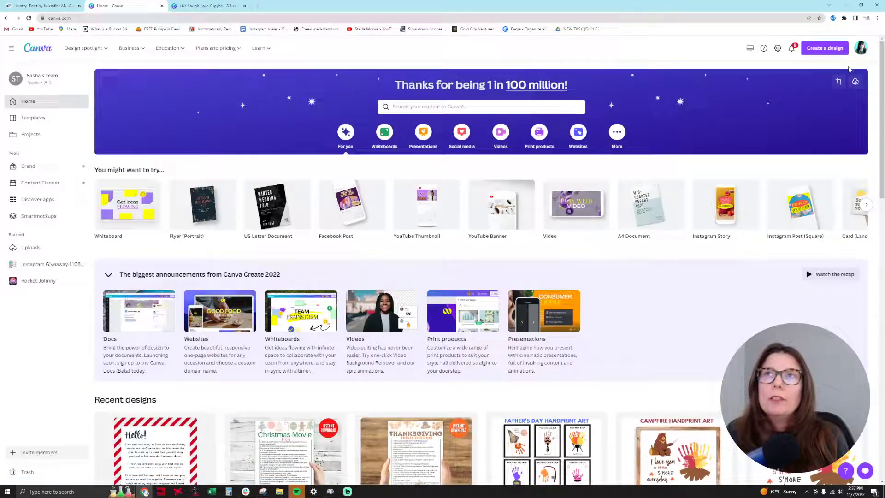
Step: Create a custom-size design at the recent 11 × 8.5 in, then discard that landscape tab
left_click(835, 52)
left_click(759, 230)
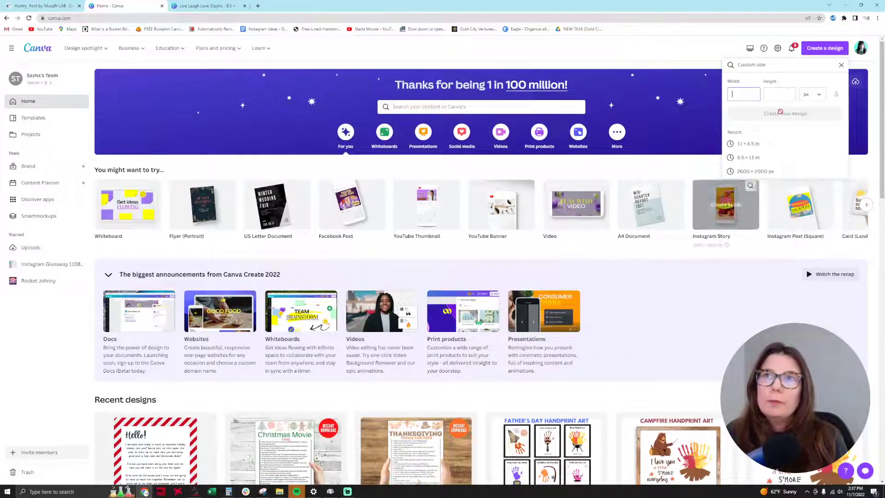
left_click(769, 144)
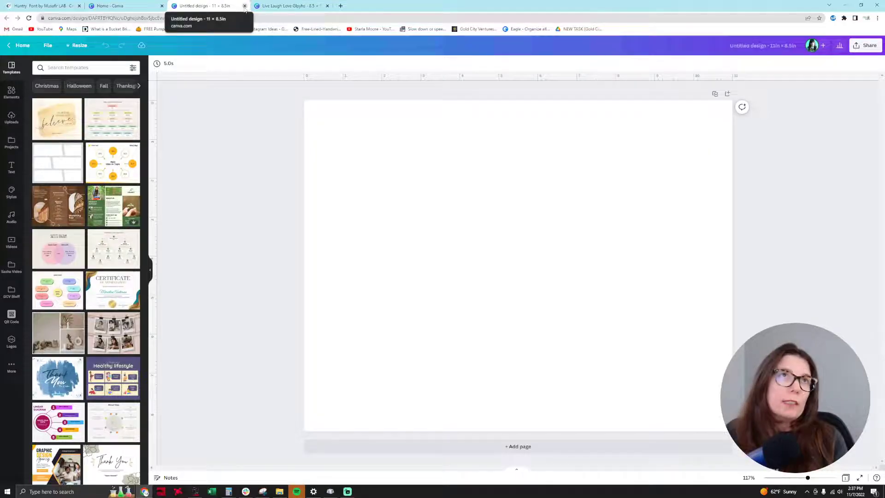
left_click(245, 6)
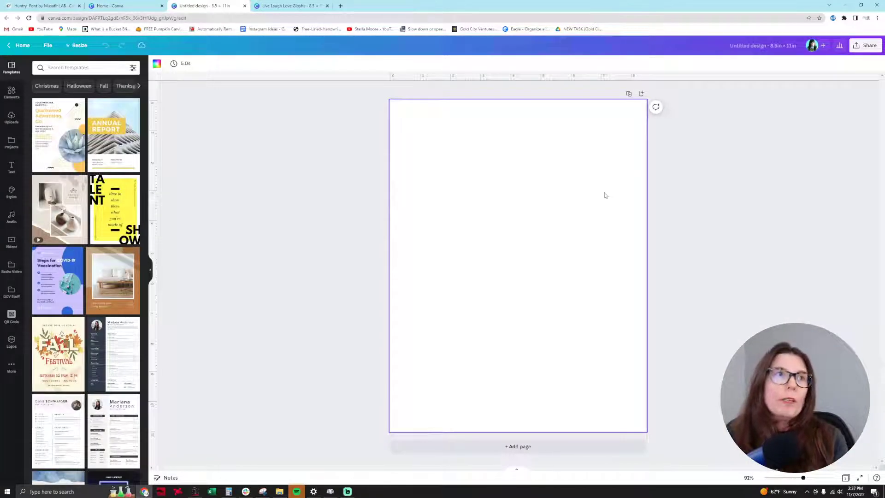
Step: Add a heading reading 'live laugh love' and drag it larger on the page
left_click(12, 167)
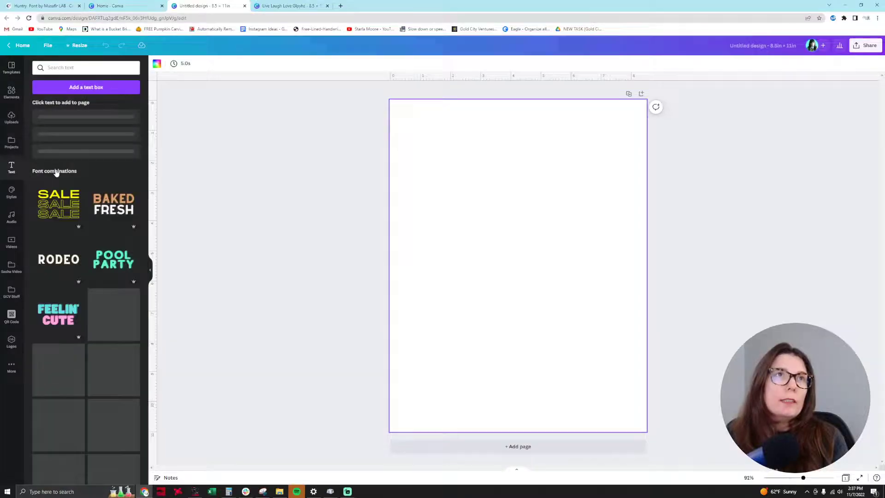
left_click(69, 120)
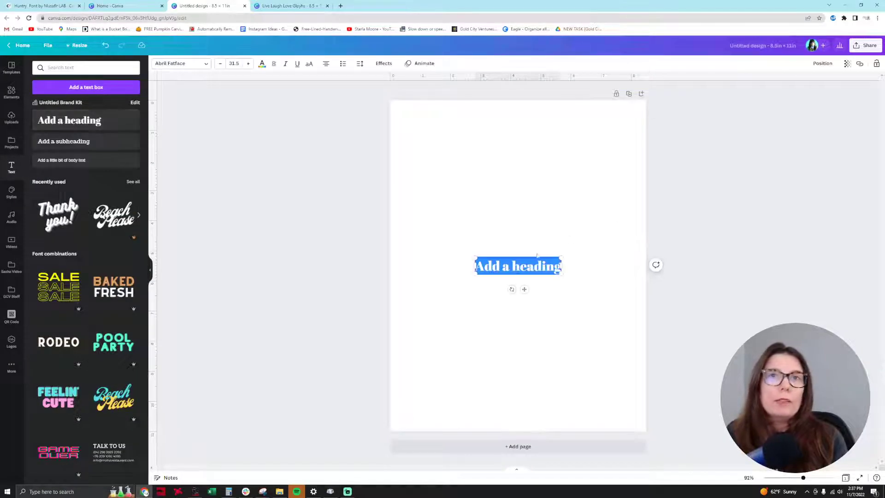
type("live")
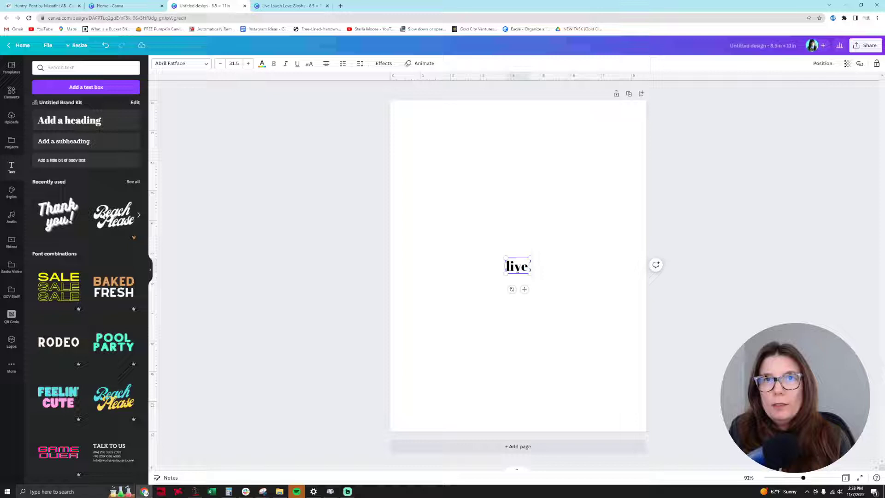
type(" laugh love")
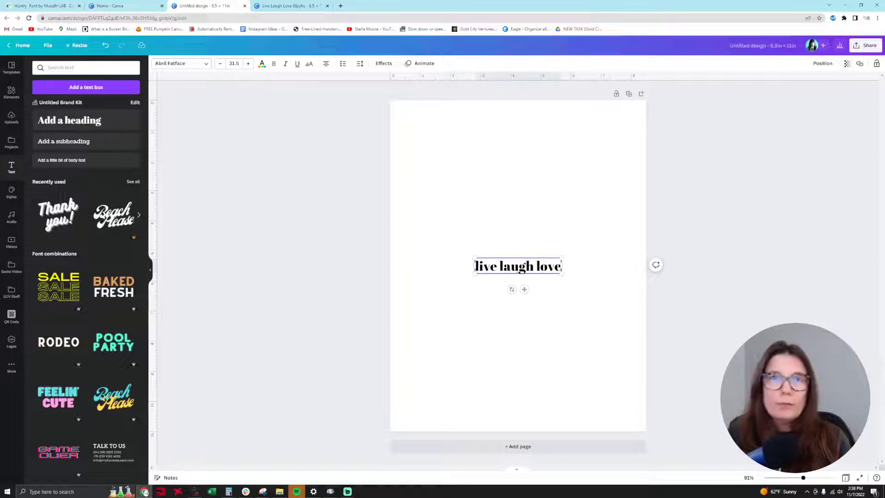
left_click_drag(474, 257, 399, 239)
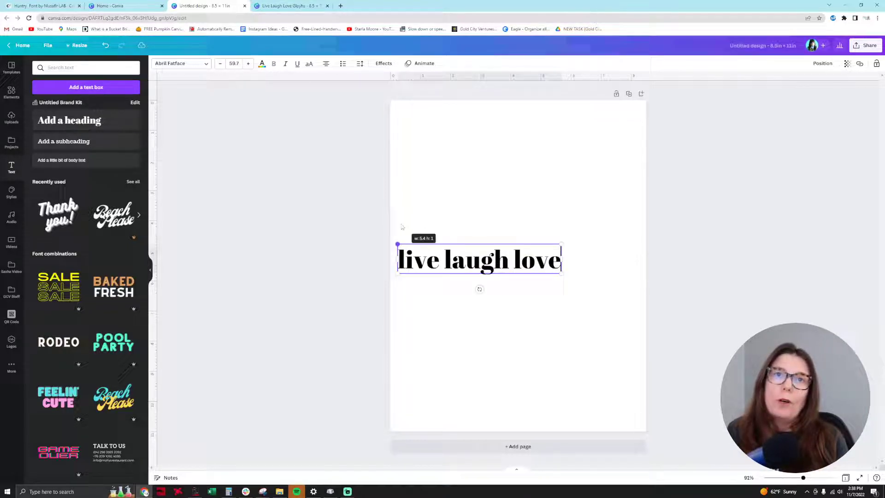
left_click_drag(532, 255, 567, 259)
Step: Centre the heading horizontally and vertically on the page
left_click(823, 64)
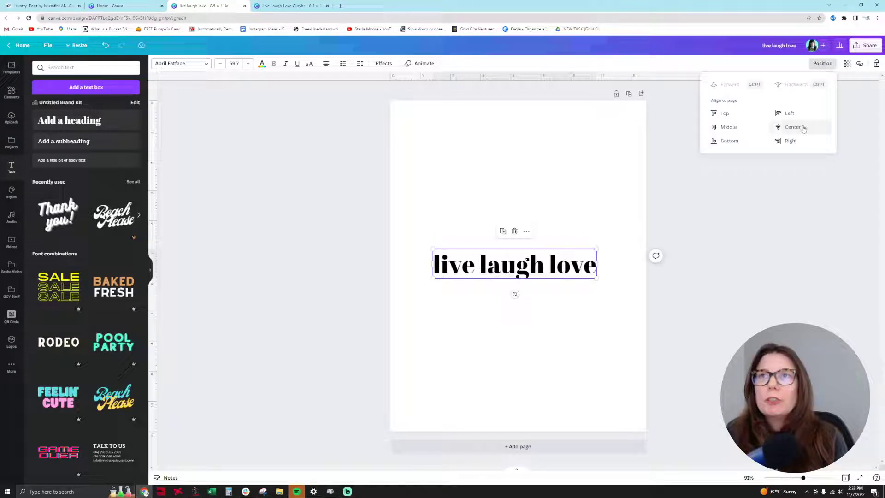
left_click(792, 127)
left_click(727, 127)
left_click(183, 64)
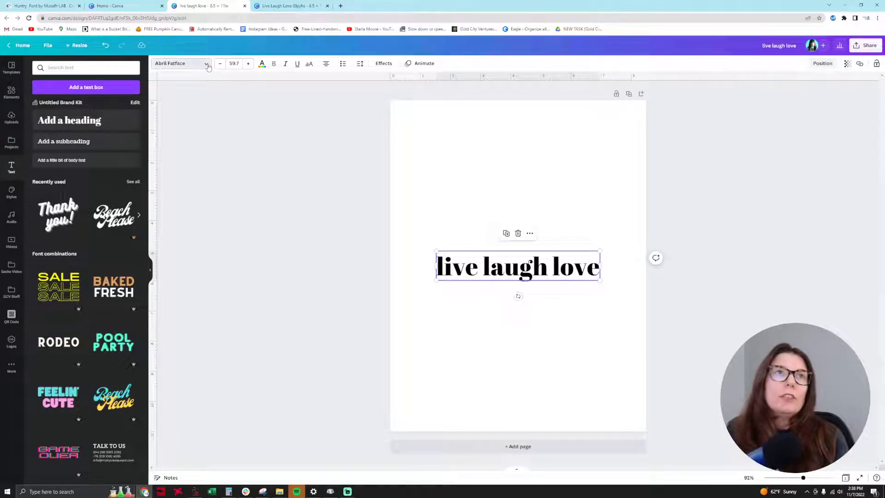
Step: Switch the heading to Huntry Regular, enlarge it to 78.4 and move it back to centre
type("hunt")
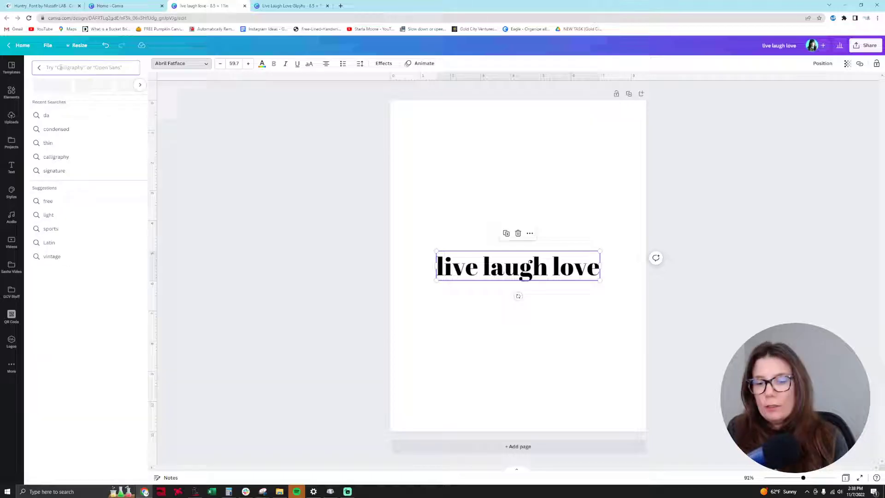
type("ry")
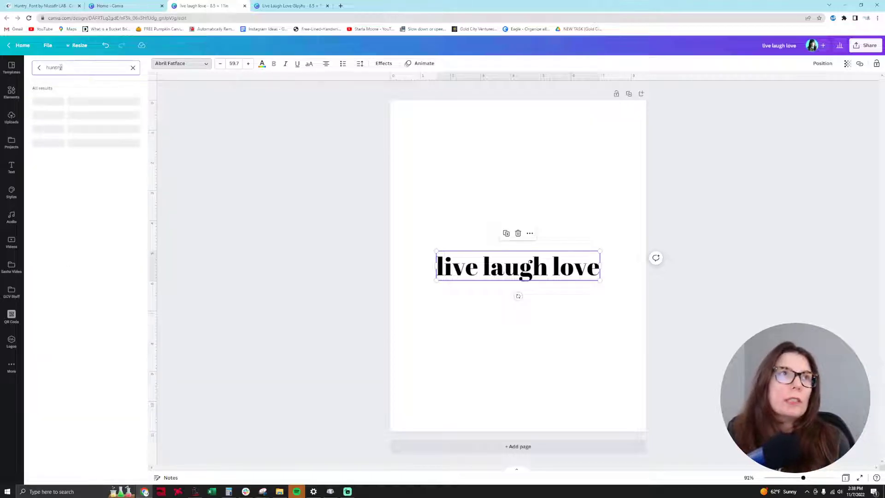
left_click(72, 102)
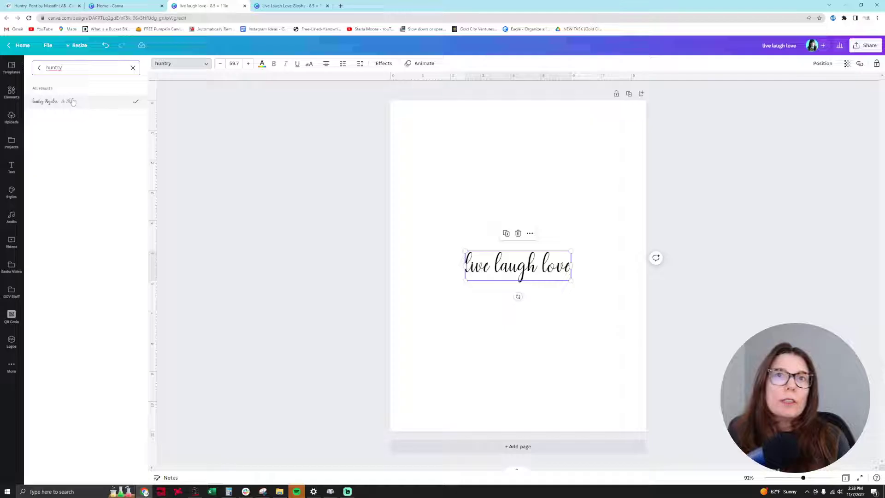
left_click(565, 309)
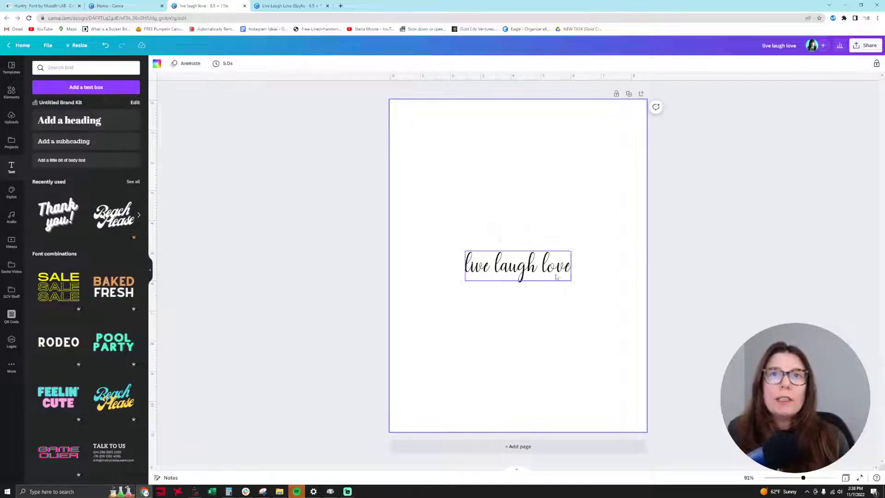
left_click(505, 252)
left_click_drag(464, 248, 432, 241)
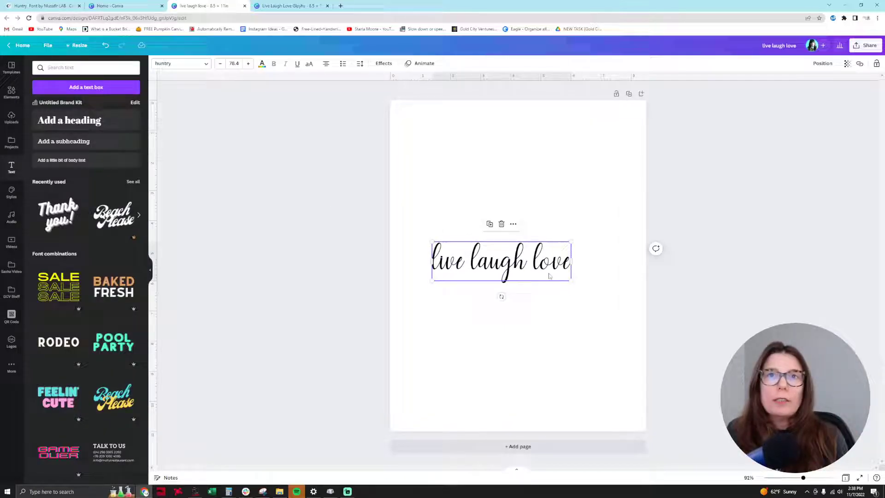
left_click_drag(546, 273, 562, 278)
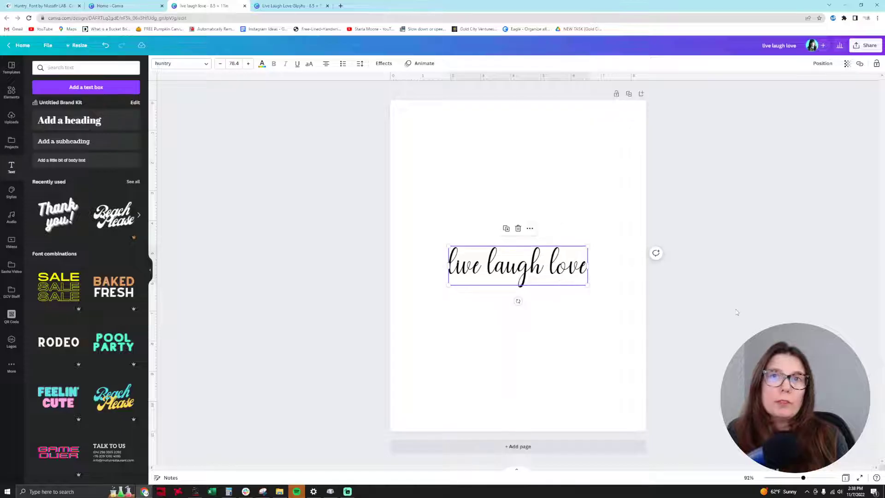
Step: Put the text cursor at the start of 'live' in the heading
left_click(737, 313)
left_click(565, 272)
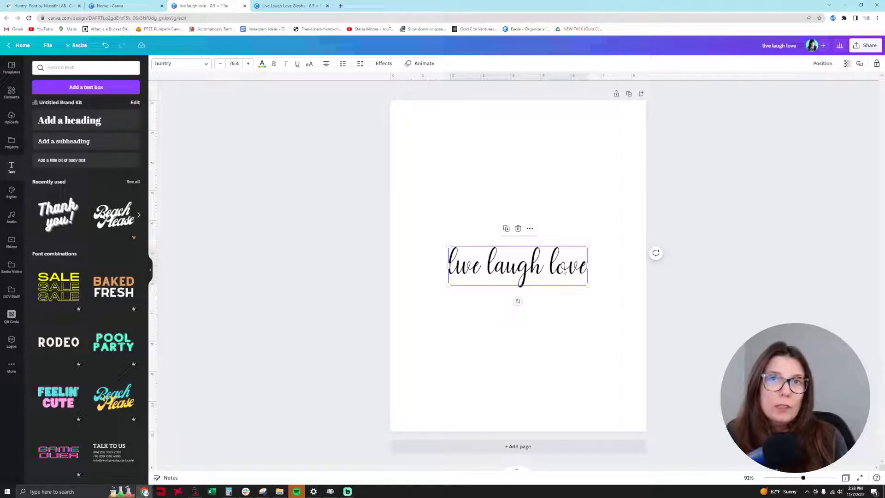
left_click(456, 302)
left_click(455, 279)
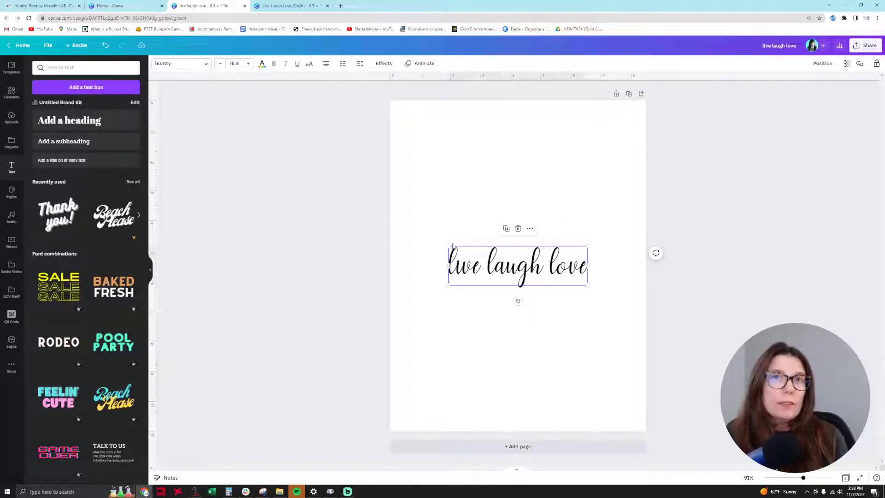
left_click(581, 267)
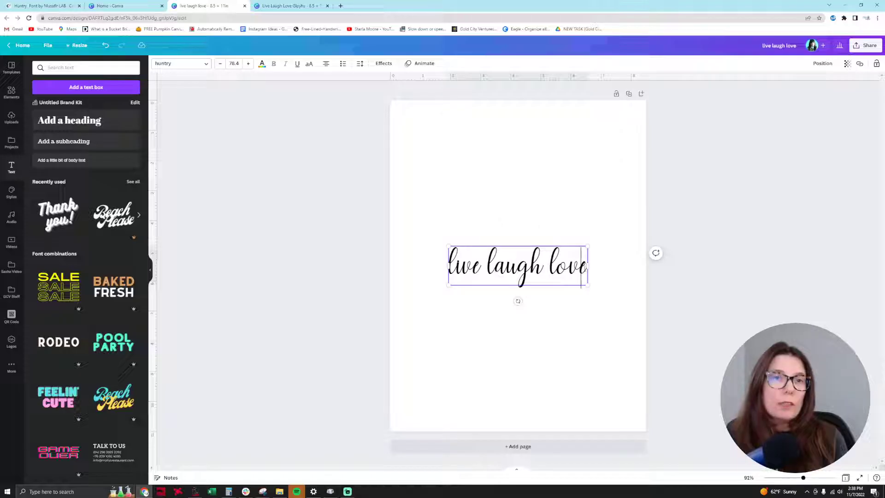
Step: Copy the Huntry swash tail glyph from Character Map and paste it before 'live'
left_click(334, 493)
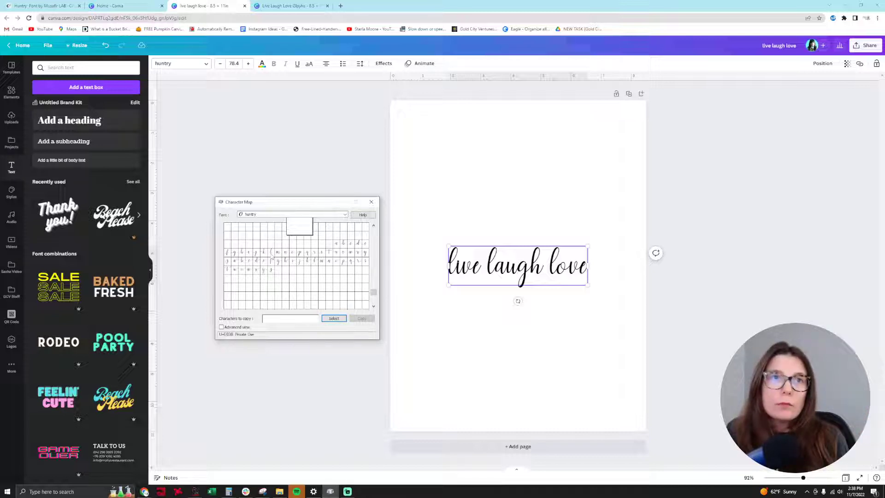
double_click(272, 253)
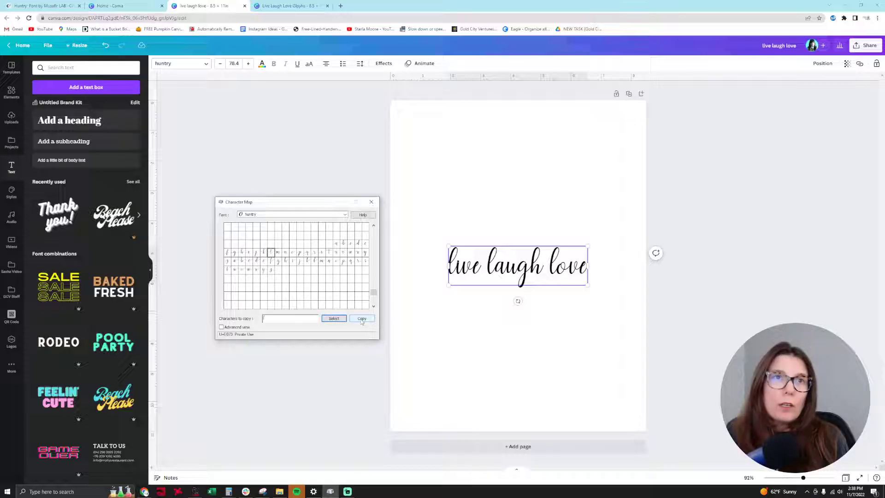
left_click(362, 318)
left_click(456, 267)
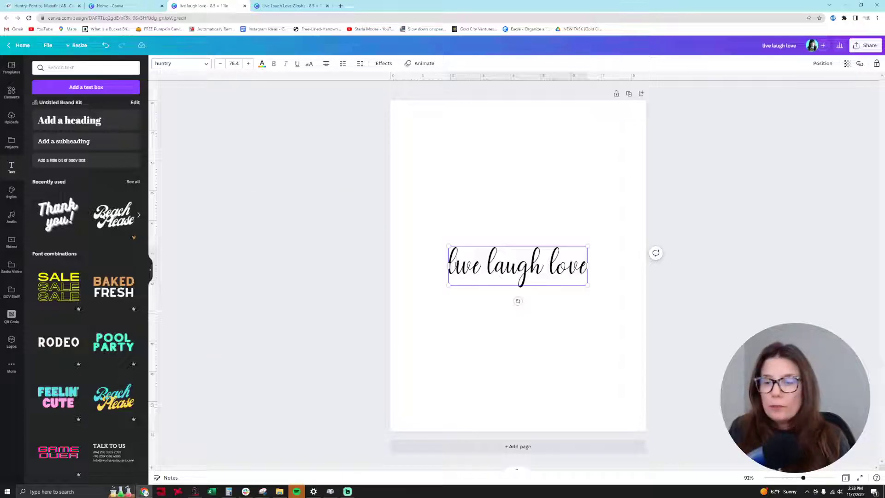
key("ctrl+v")
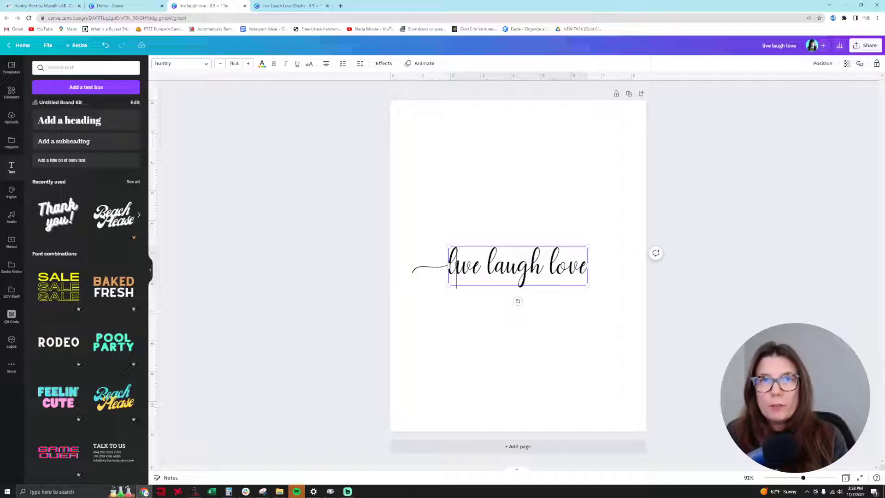
left_click(574, 311)
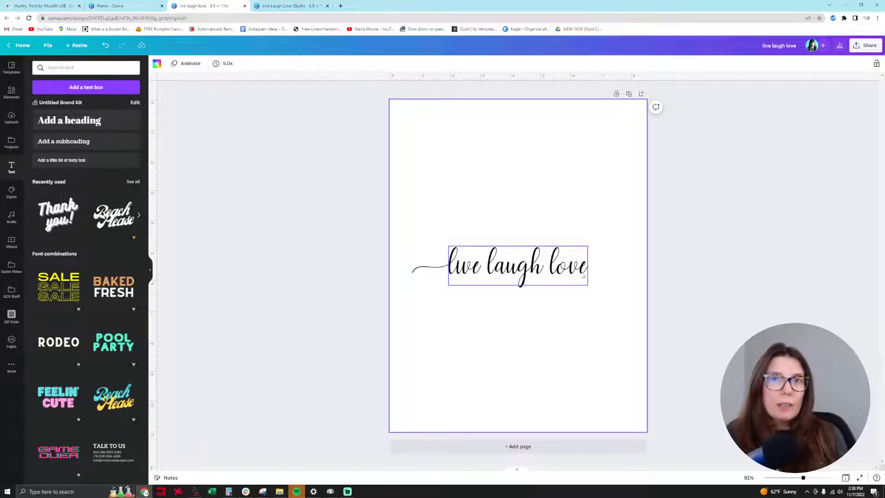
Step: In Character Map, select the Huntry swash e glyph, removing a wrongly picked one
left_click(330, 491)
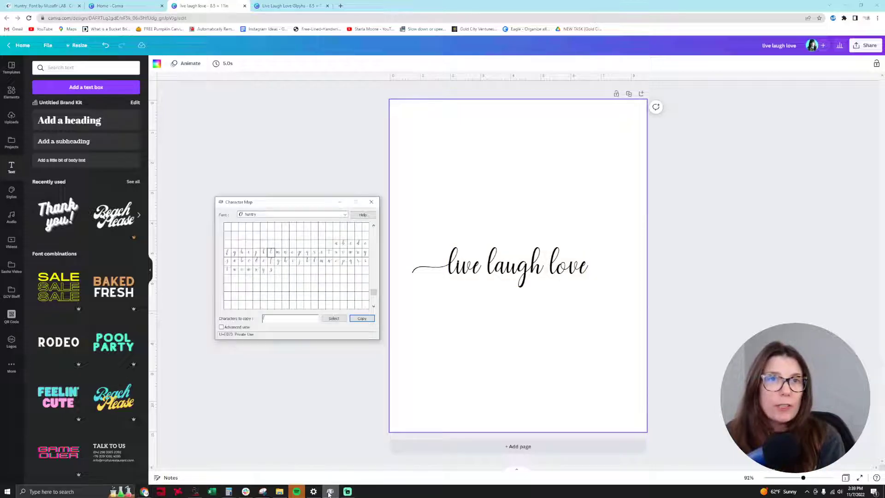
double_click(250, 261)
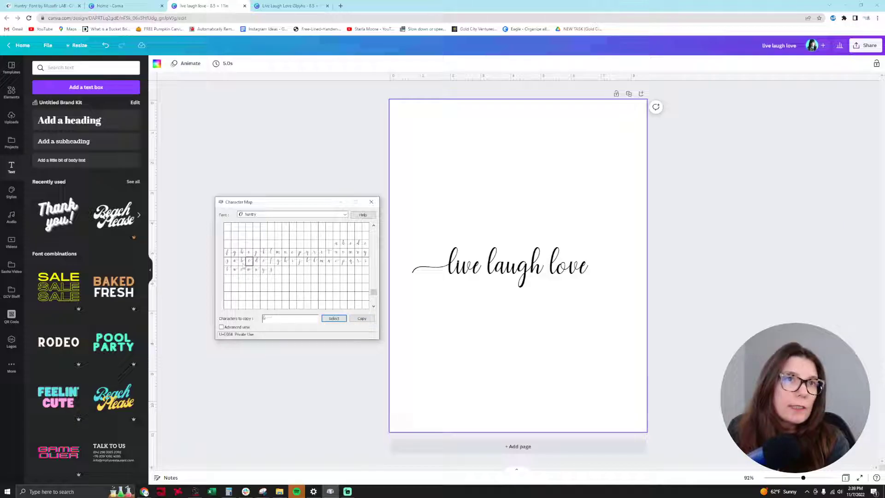
double_click(264, 262)
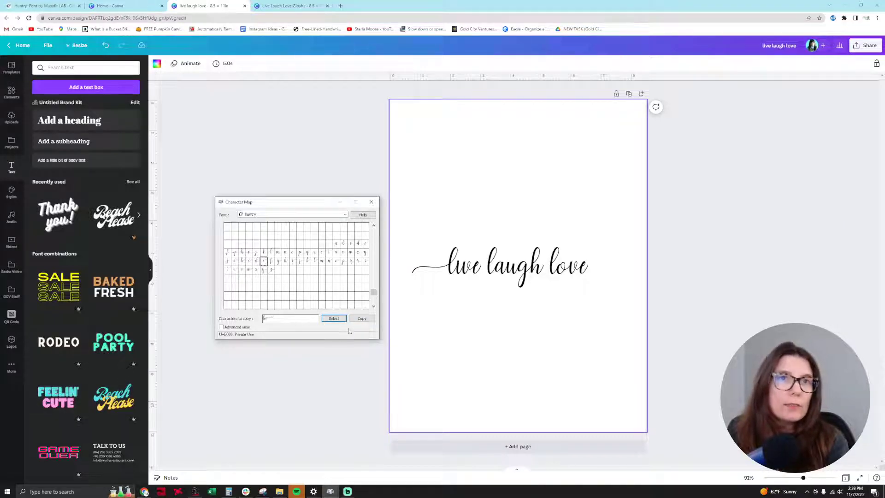
left_click(283, 317)
key("BackSpace")
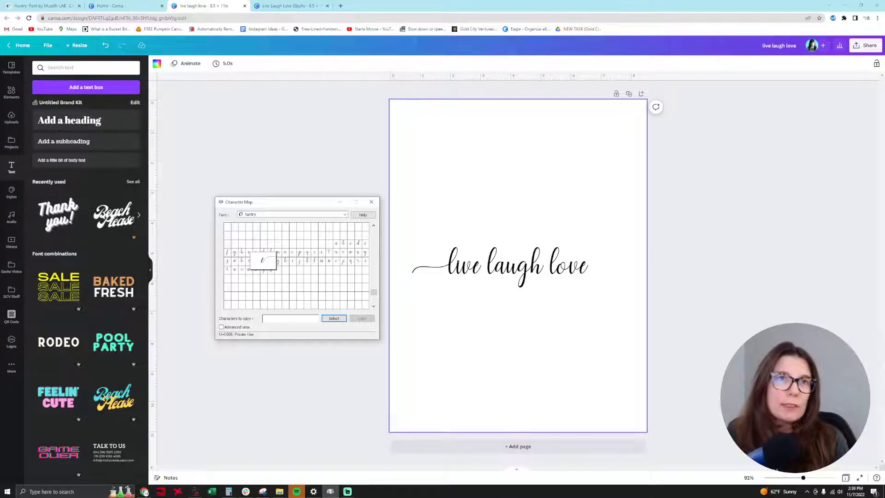
double_click(263, 261)
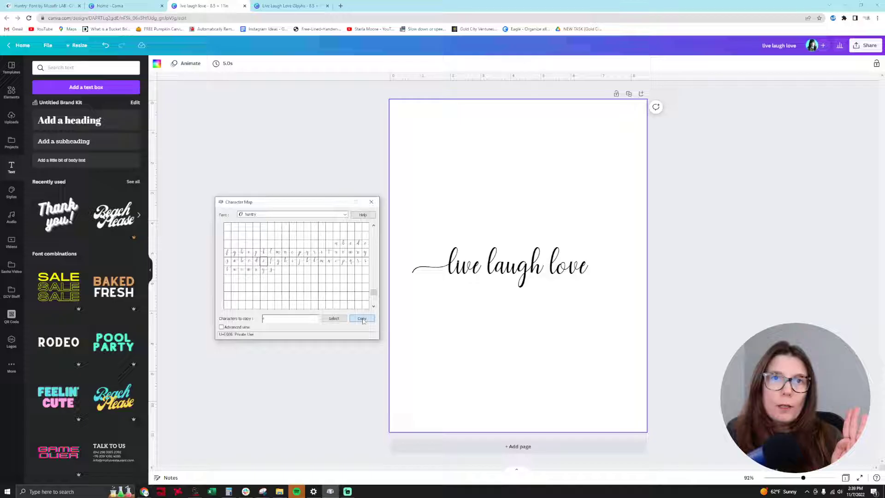
Step: Replace the final e of 'love' with the pasted swash e glyph
left_click(587, 265)
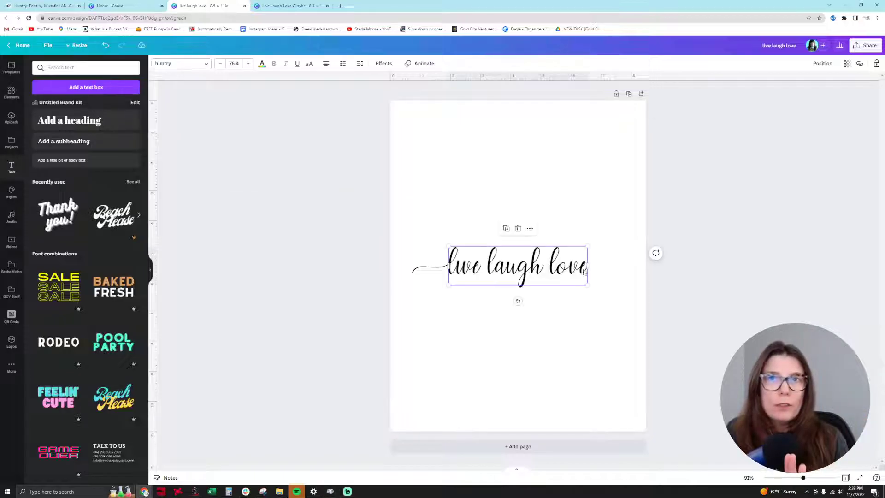
left_click(585, 272)
key("BackSpace")
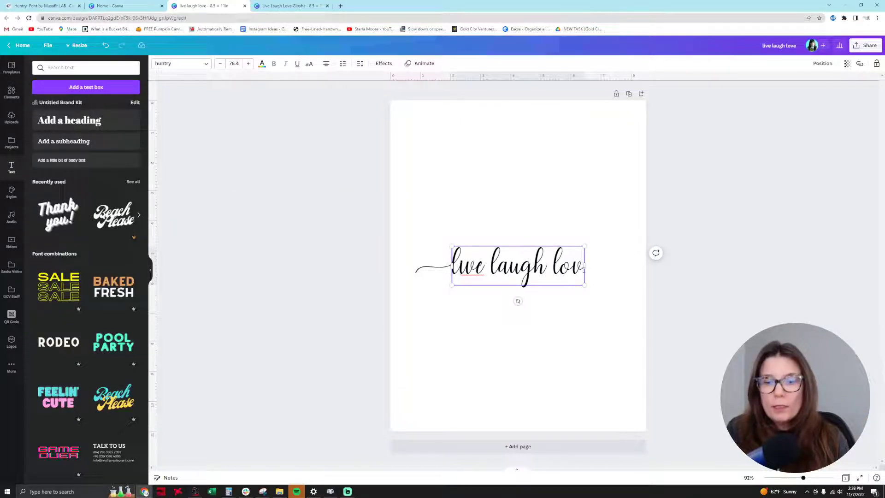
key("ctrl+v")
left_click(571, 327)
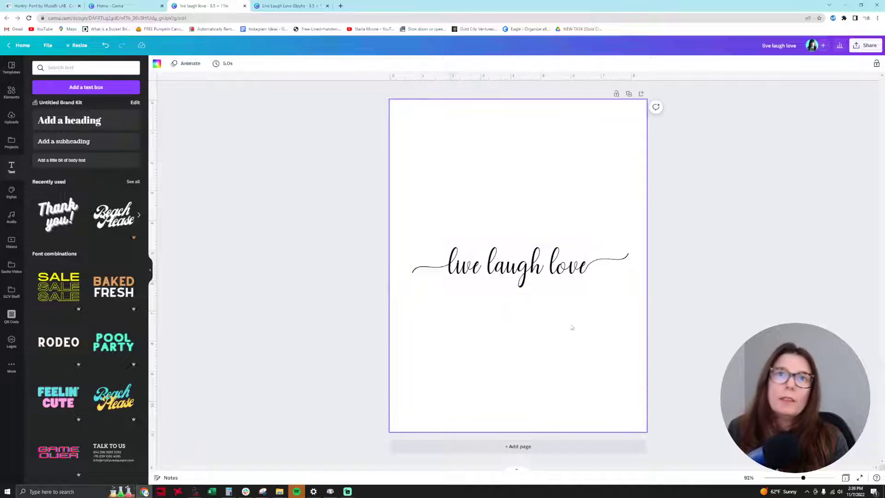
left_click(534, 255)
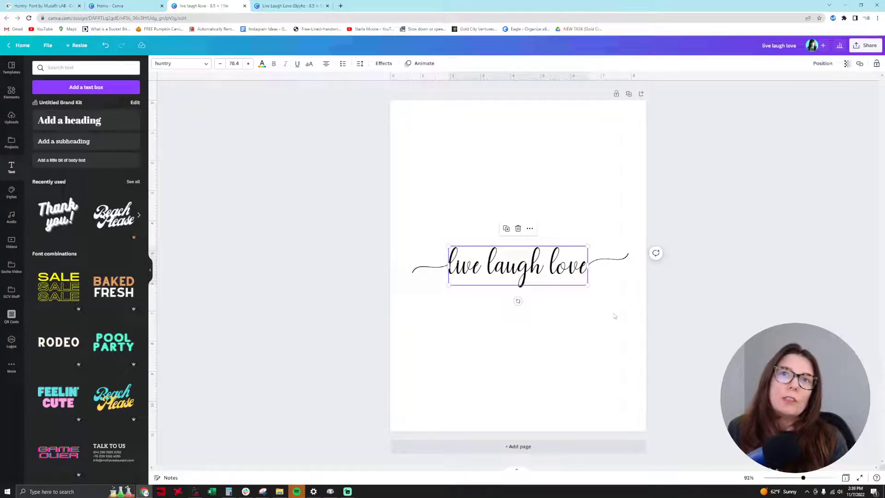
mouse_move(556, 283)
left_mouse_down()
mouse_move(556, 164)
mouse_move(554, 284)
left_mouse_up()
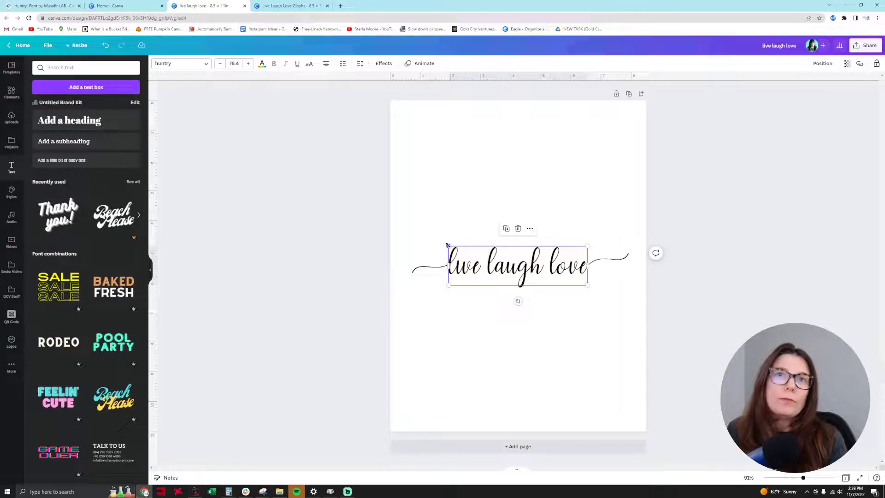
left_click(484, 309)
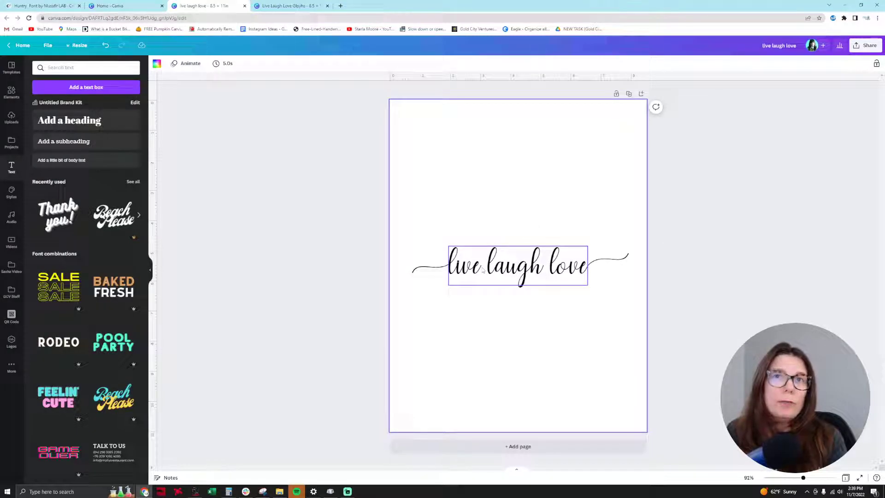
left_click(483, 270)
left_click(482, 270)
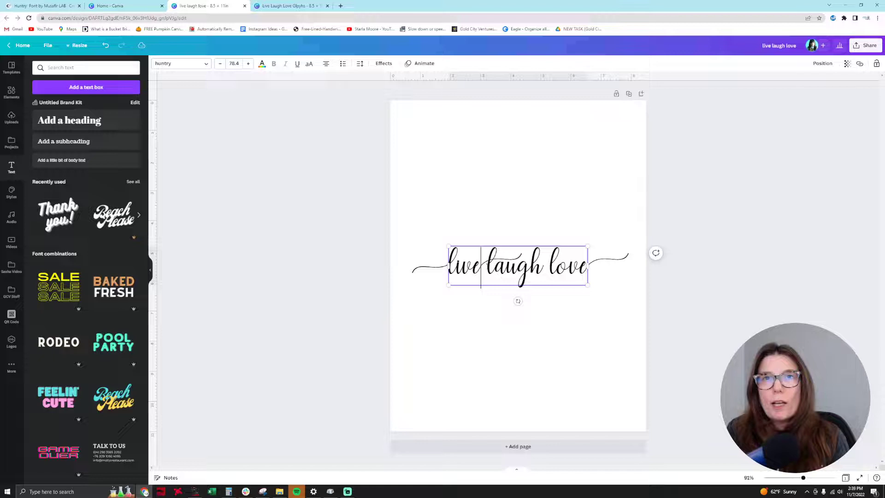
left_click(509, 341)
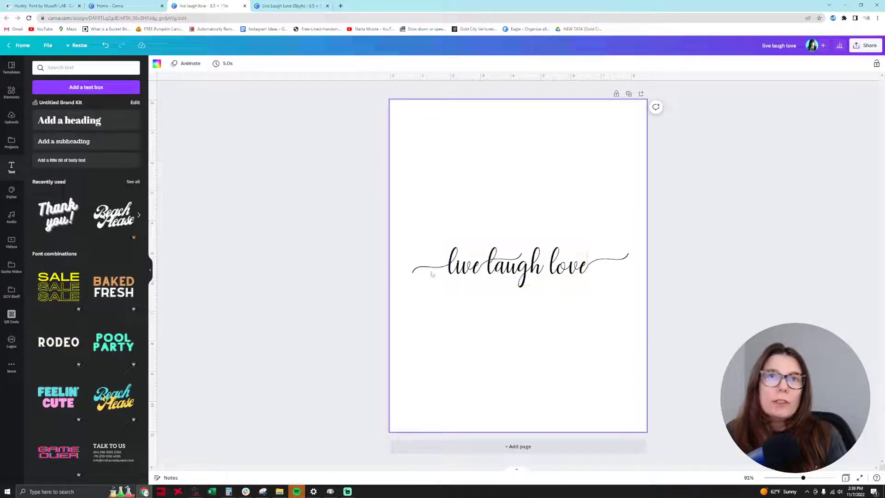
left_click(455, 266)
left_click(455, 266)
left_click_drag(455, 267, 445, 266)
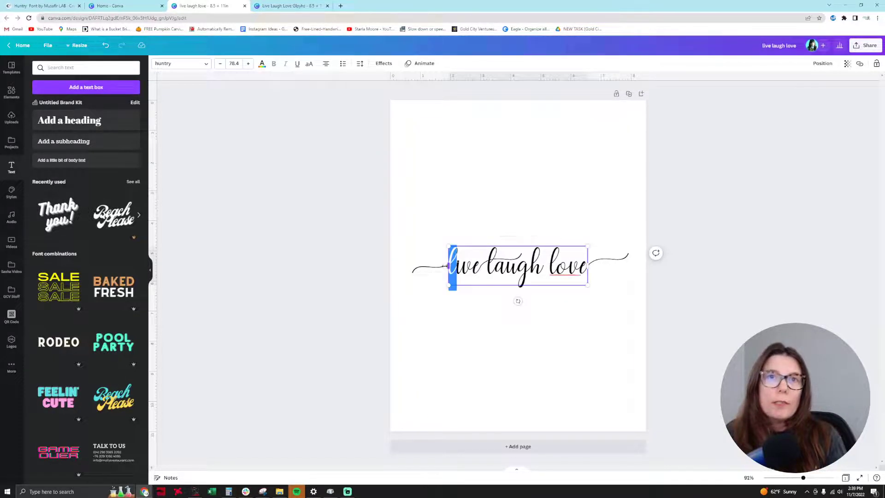
left_click(496, 267)
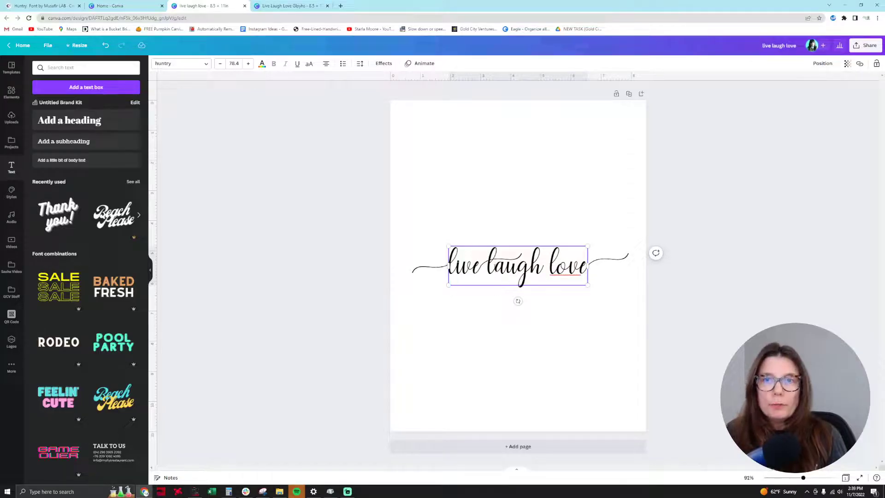
key("BackSpace")
key("ctrl+v")
left_click(506, 300)
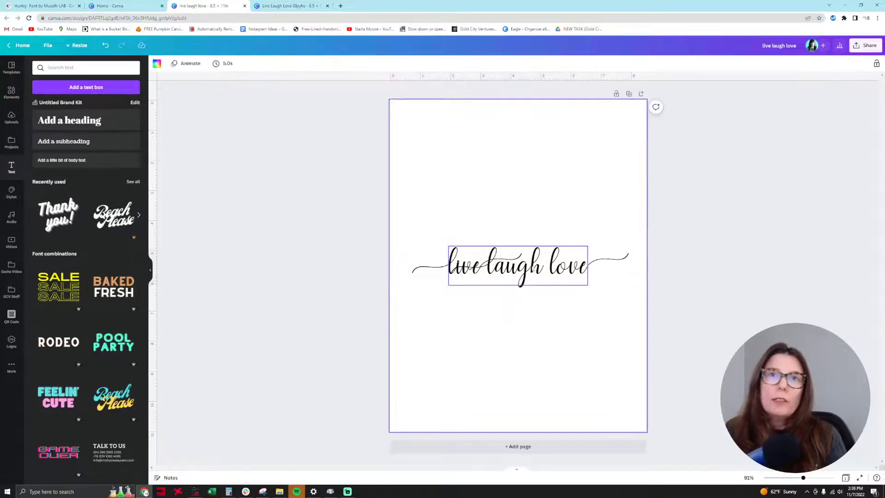
double_click(487, 264)
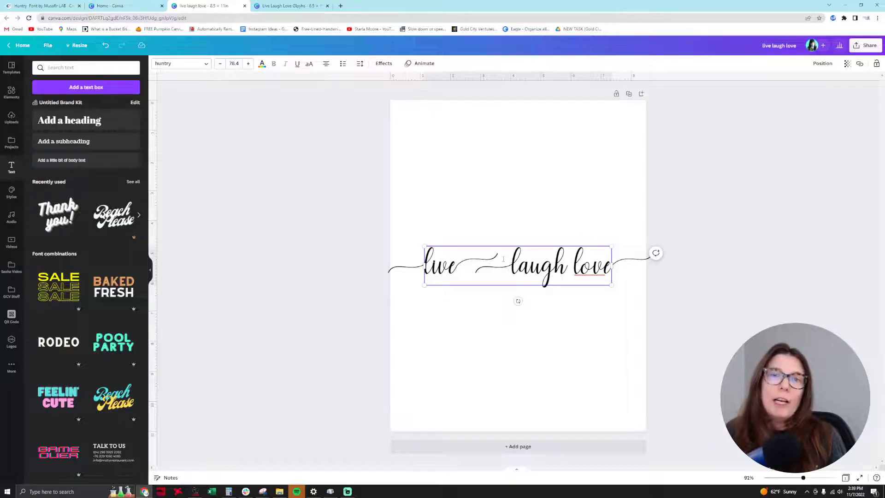
key("BackSpace")
key("BackSpace")
key("BackSpace")
key("BackSpace")
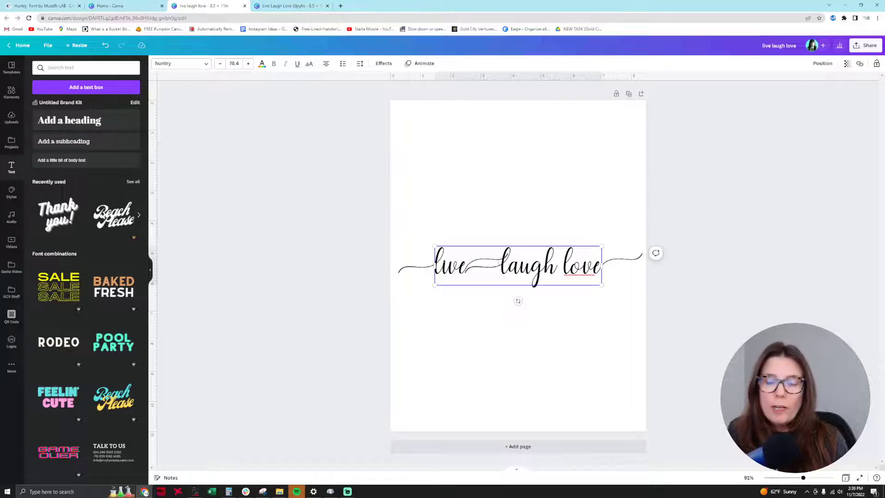
key("BackSpace")
key("BackSpace")
key("BackSpace")
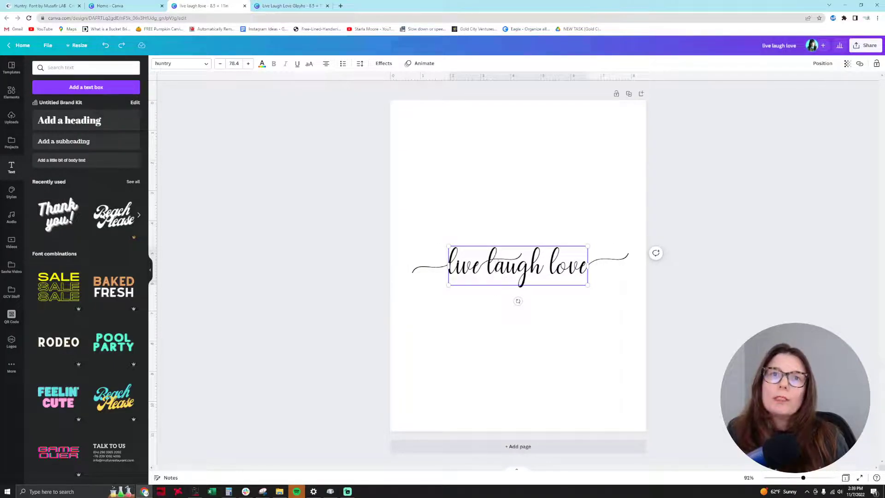
key("Left")
left_click(567, 347)
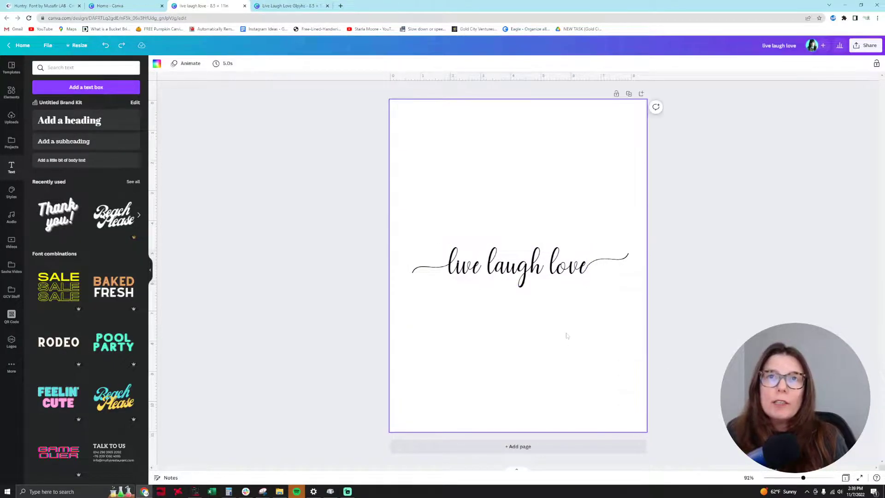
Step: Scale the 'live laugh love' text to 97.7 and centre it, tails touching both side edges
left_click(530, 274)
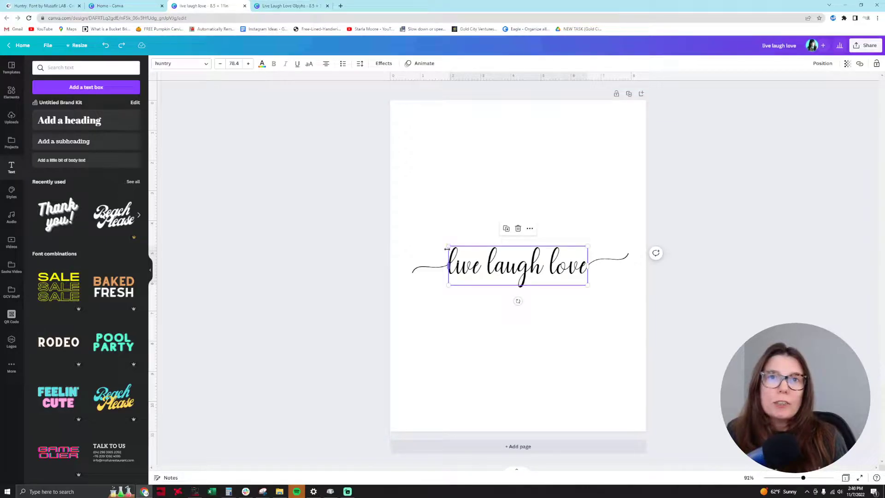
left_click_drag(449, 247, 400, 231)
left_click_drag(511, 269, 532, 268)
left_click_drag(421, 229, 469, 254)
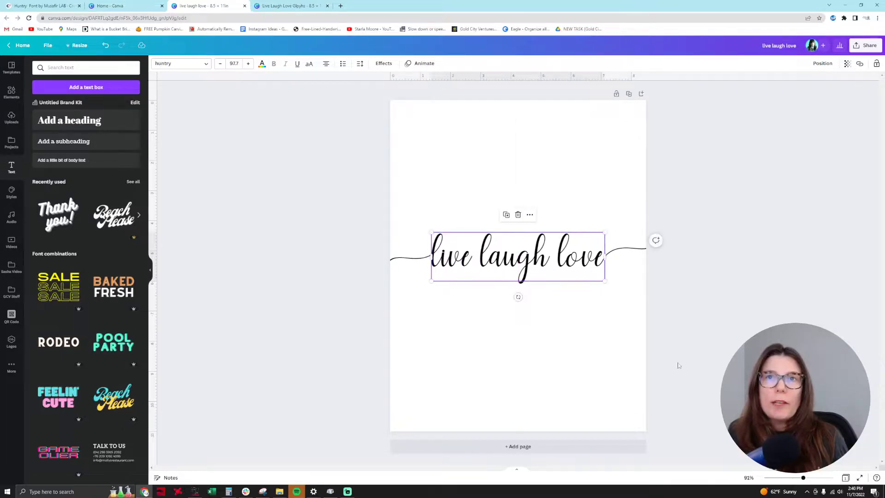
left_click(654, 240)
left_click(529, 248)
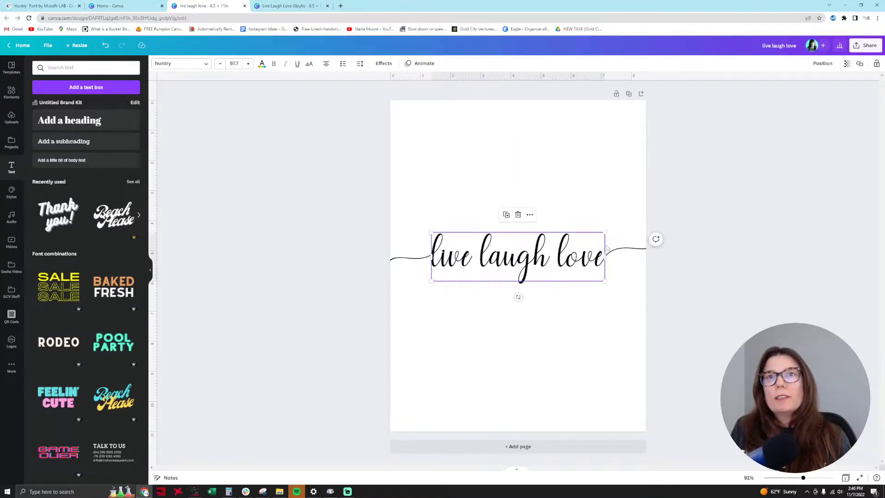
left_click(714, 245)
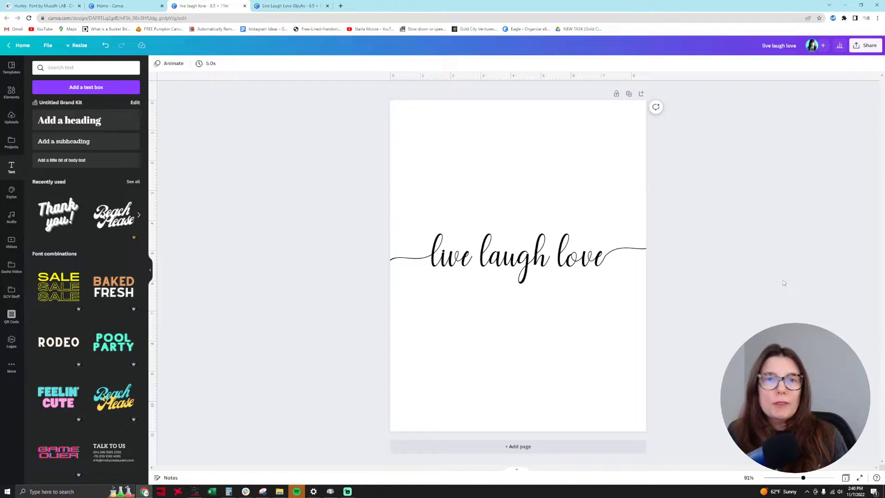